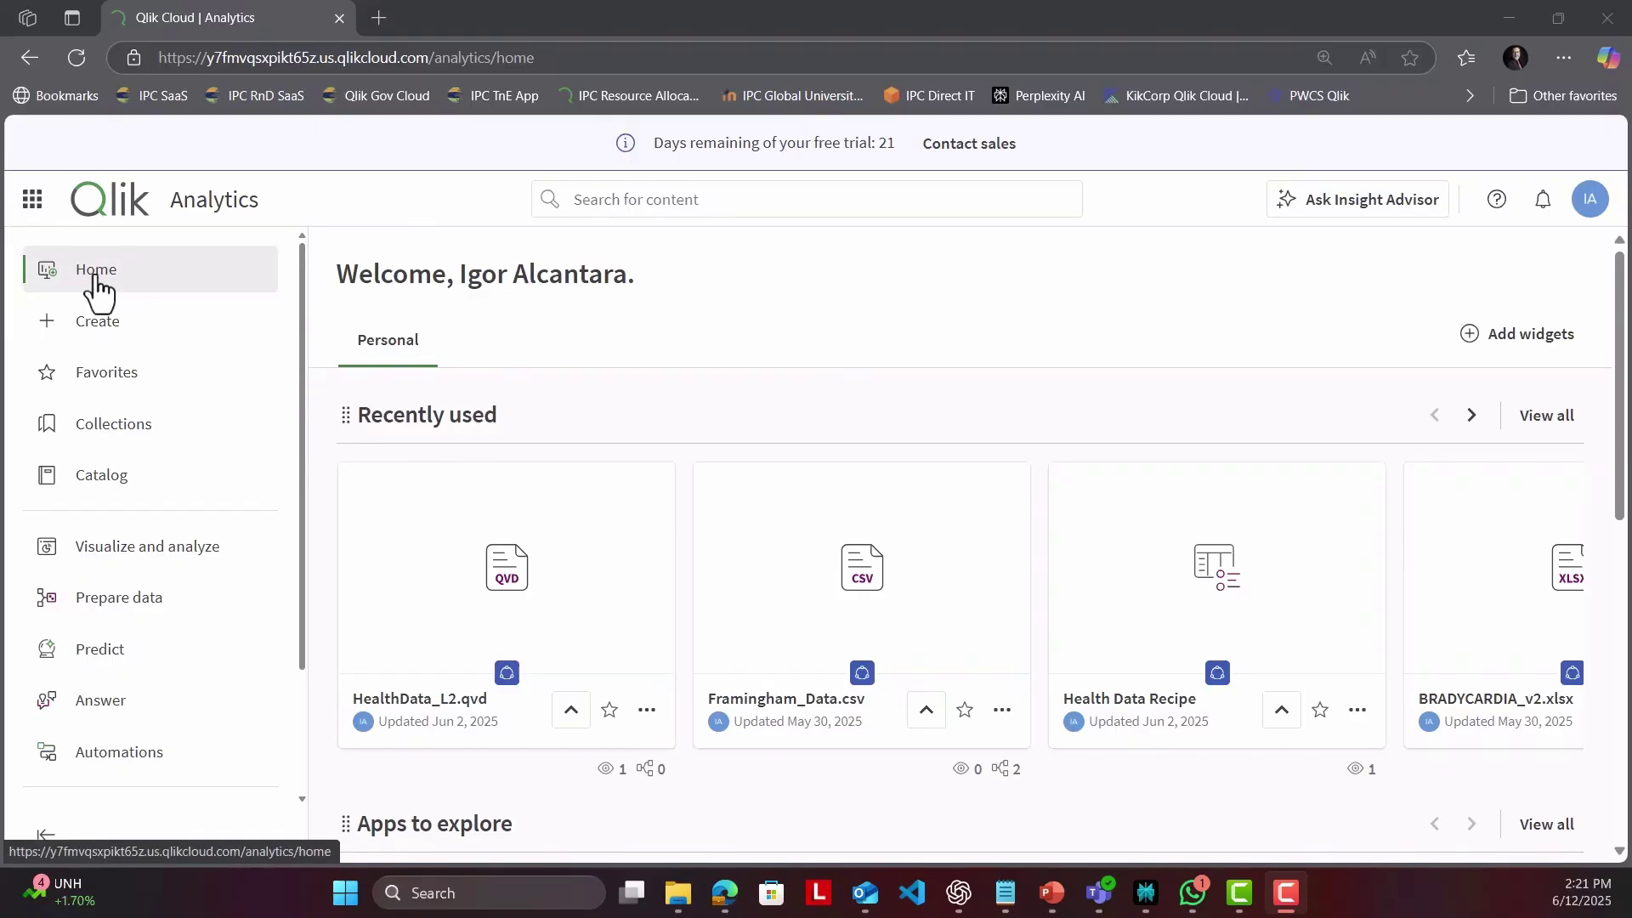
# Step: Go from Create to the Prepare data page listing Table recipe, Data flow, Script and Data connection
pyautogui.click(105, 340)
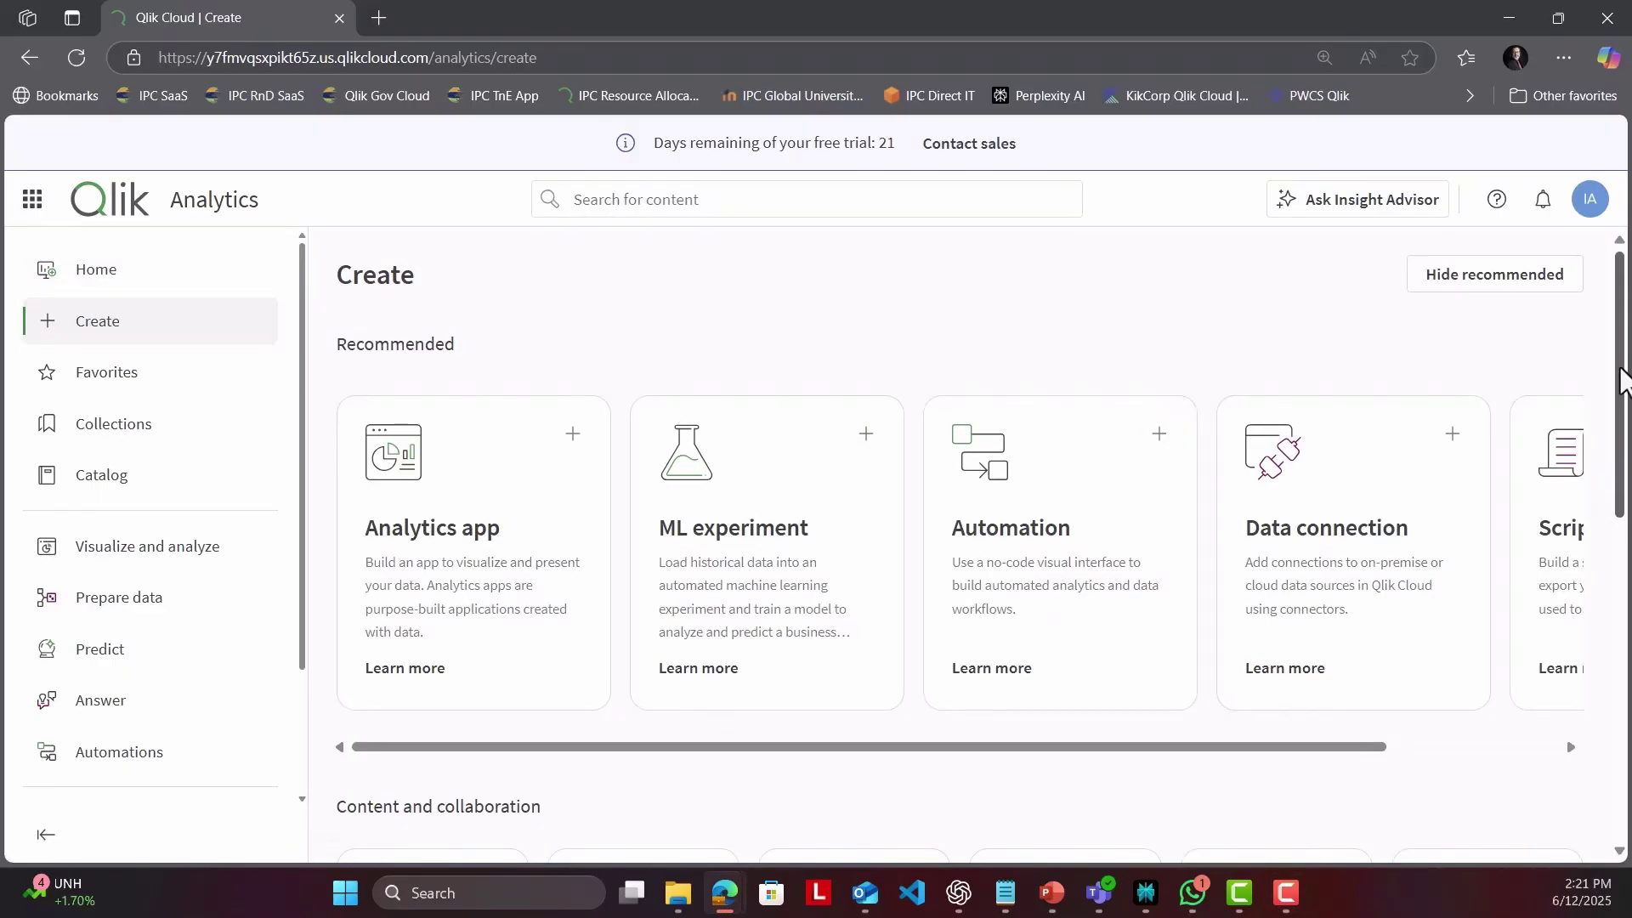
pyautogui.moveTo(1623, 380); pyautogui.dragTo(1578, 610)
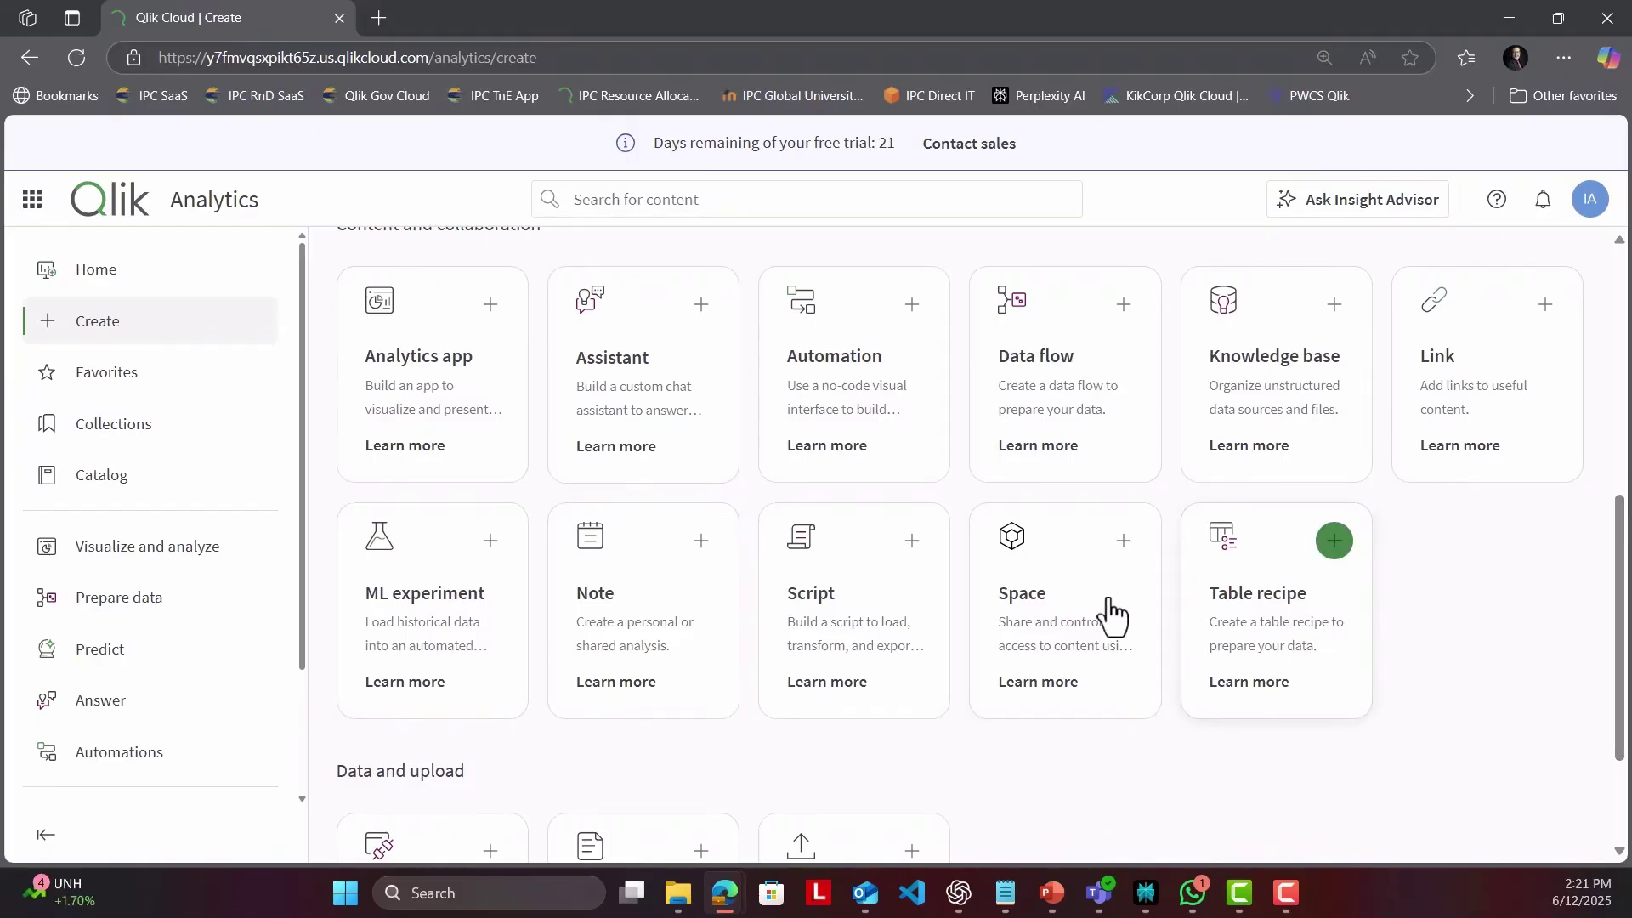
pyautogui.click(128, 599)
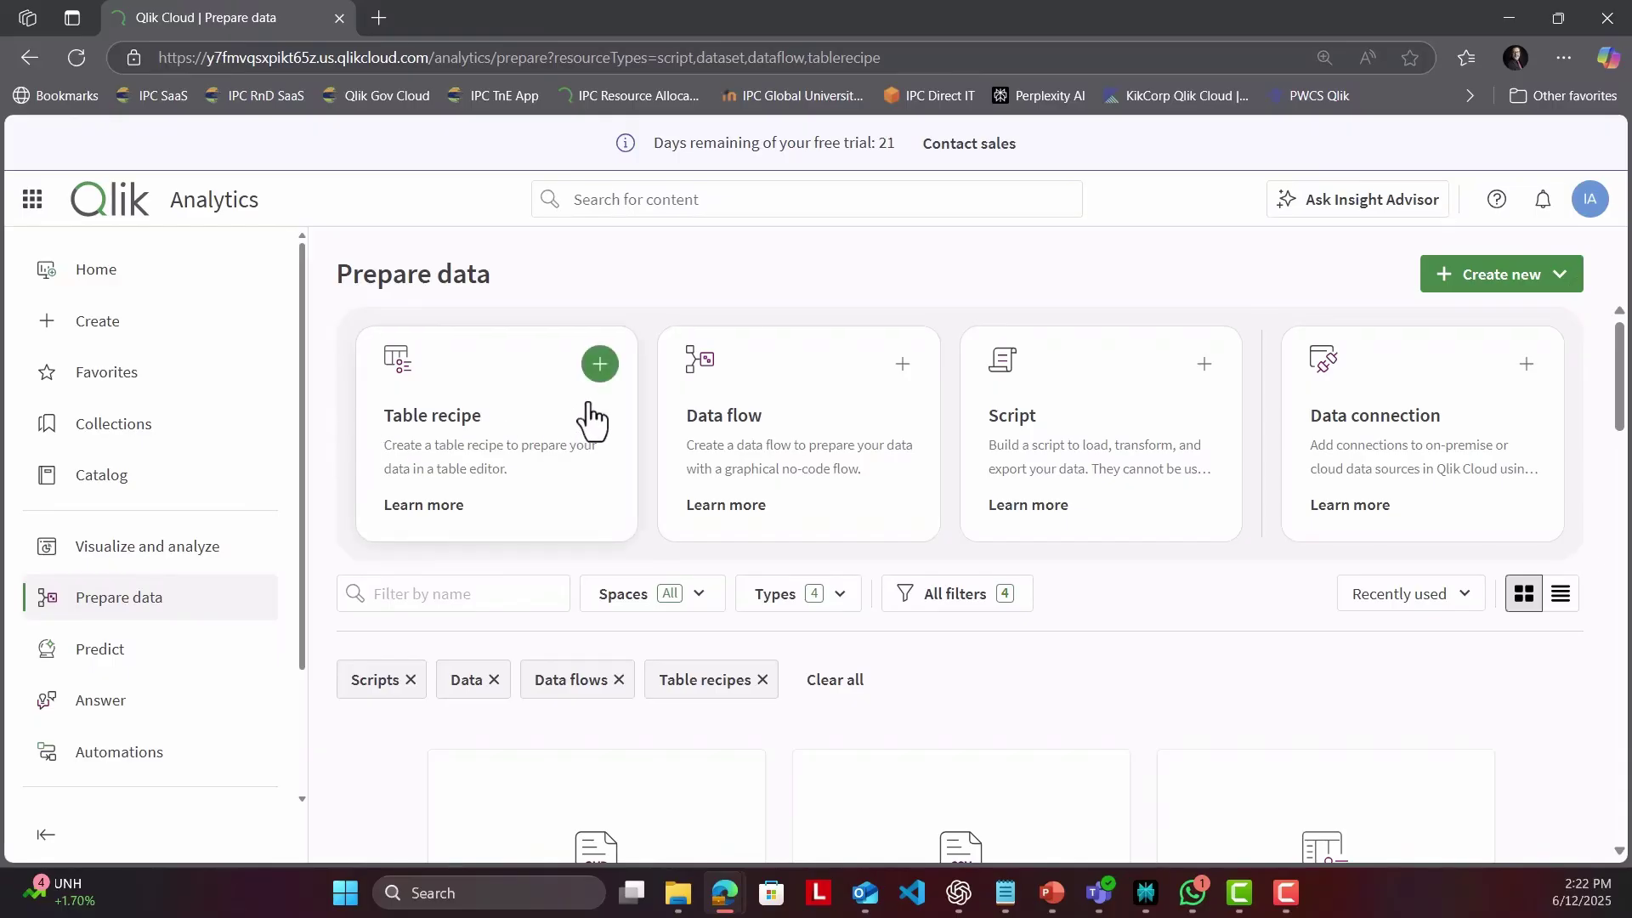
# Step: Create a new table recipe named 'Framingham Table Recipe' from the Table recipe card
pyautogui.click(600, 366)
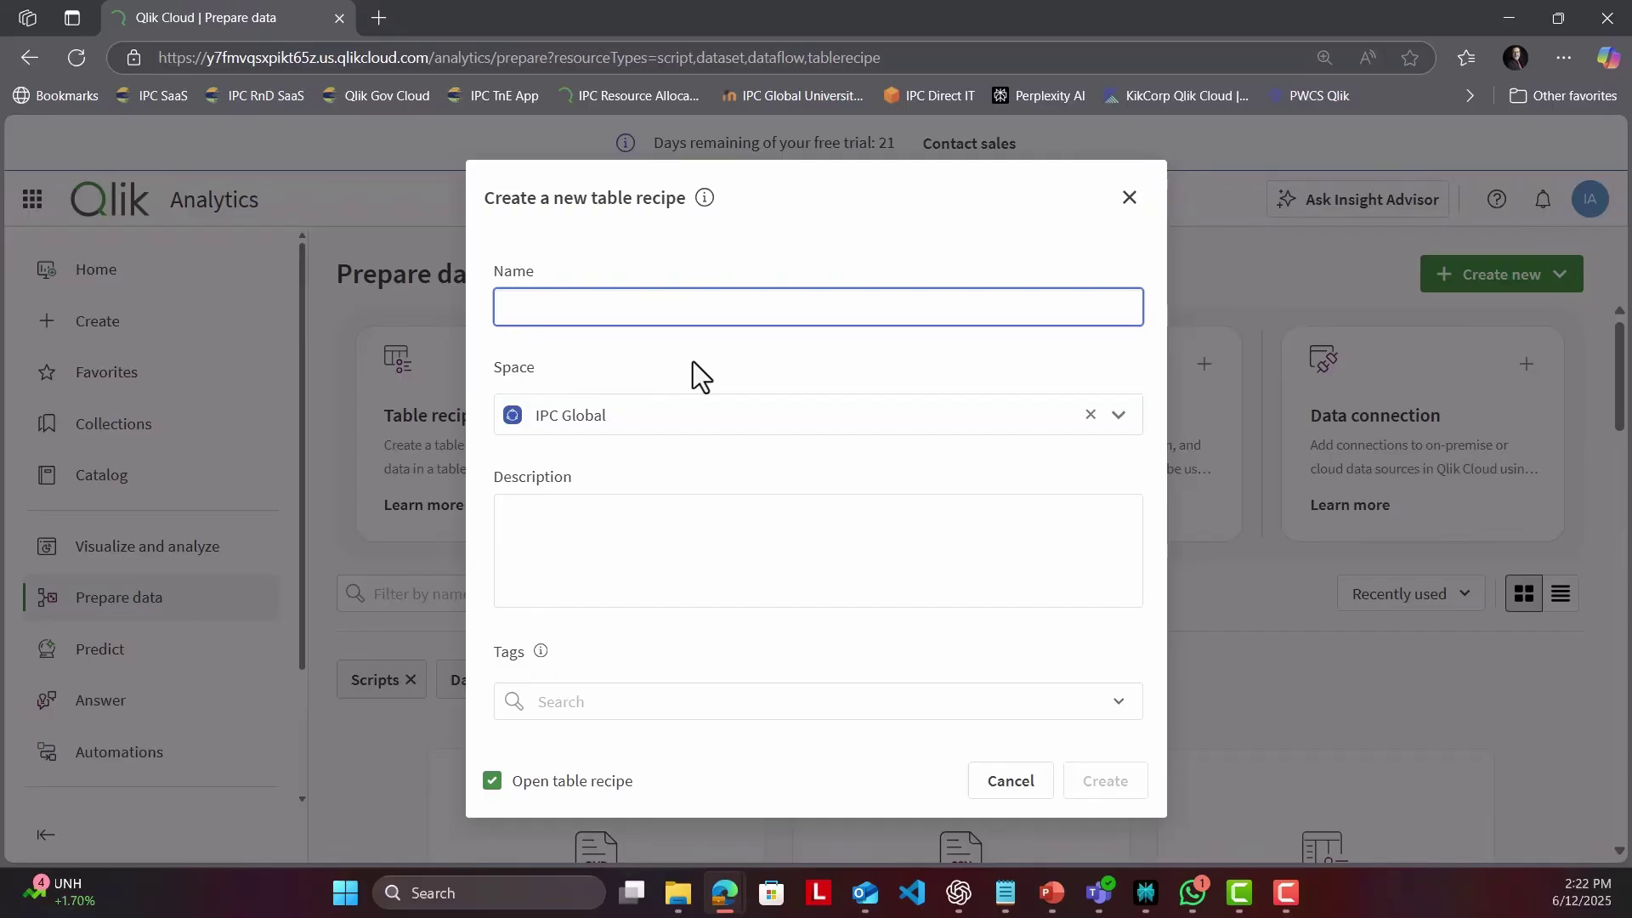
pyautogui.write('F')
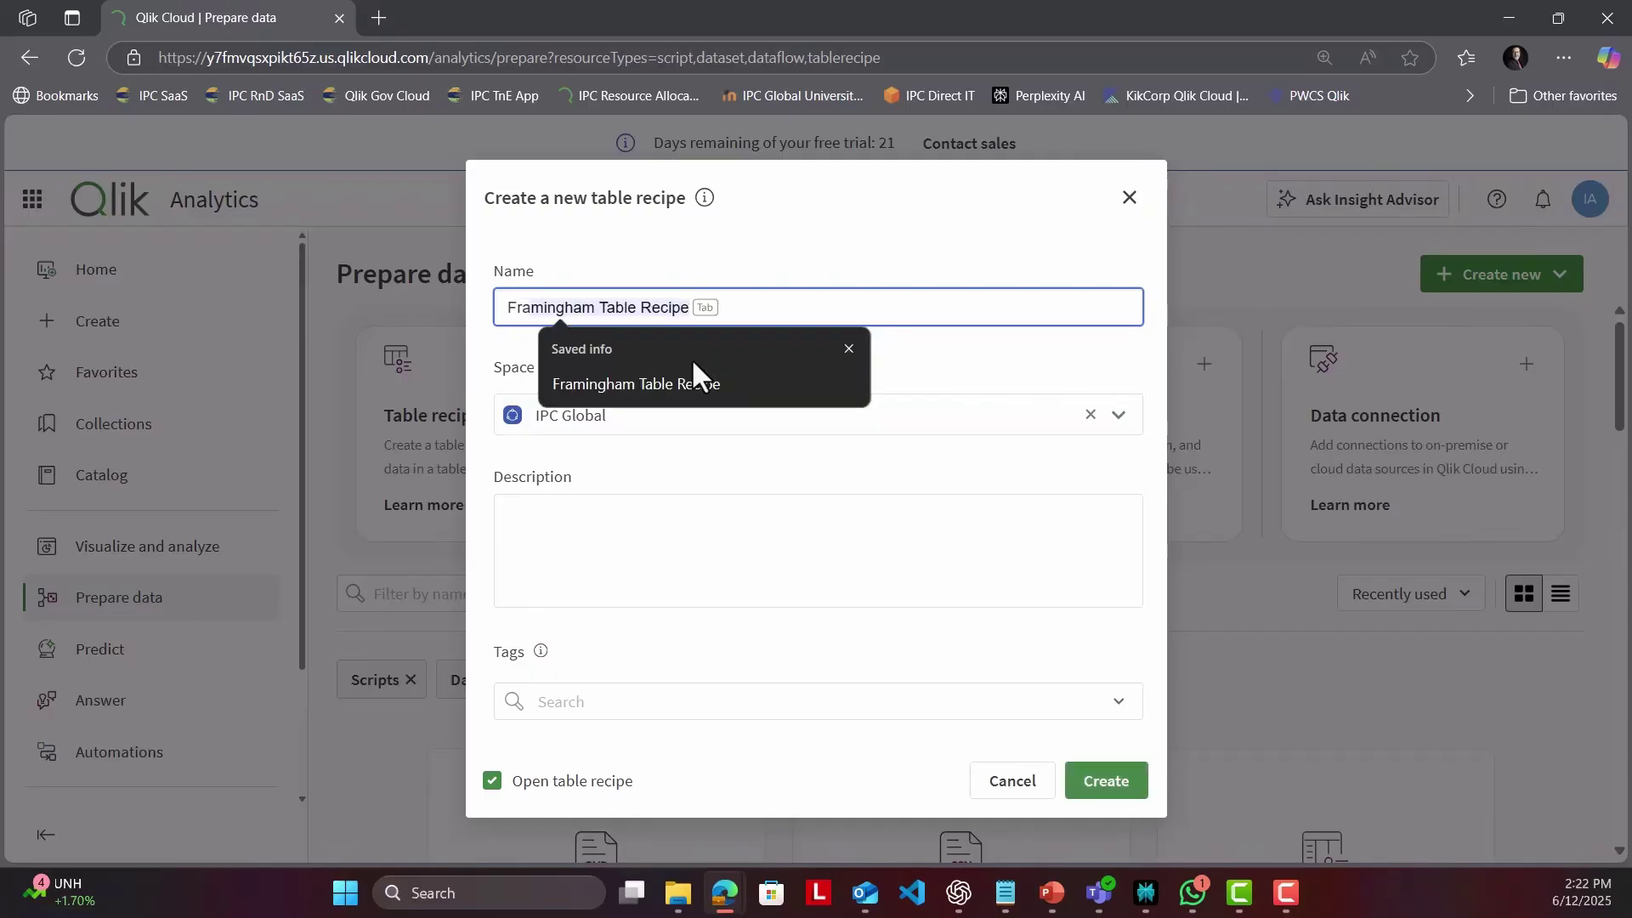
pyautogui.write('ramingham Table Recipe')
pyautogui.press('Escape')
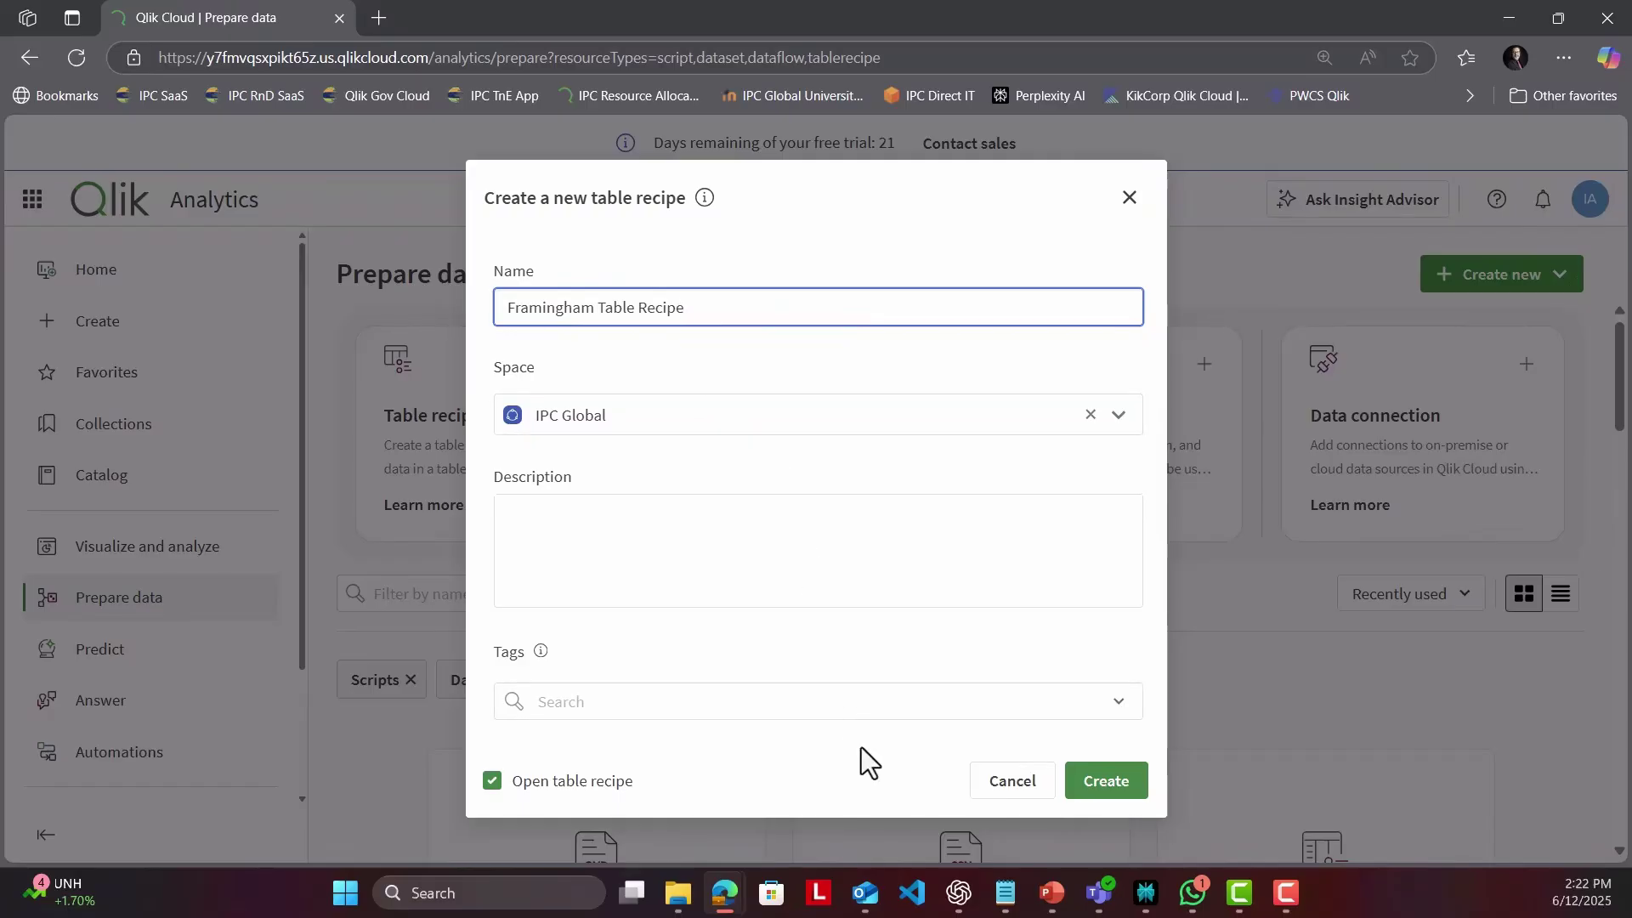
pyautogui.click(1137, 792)
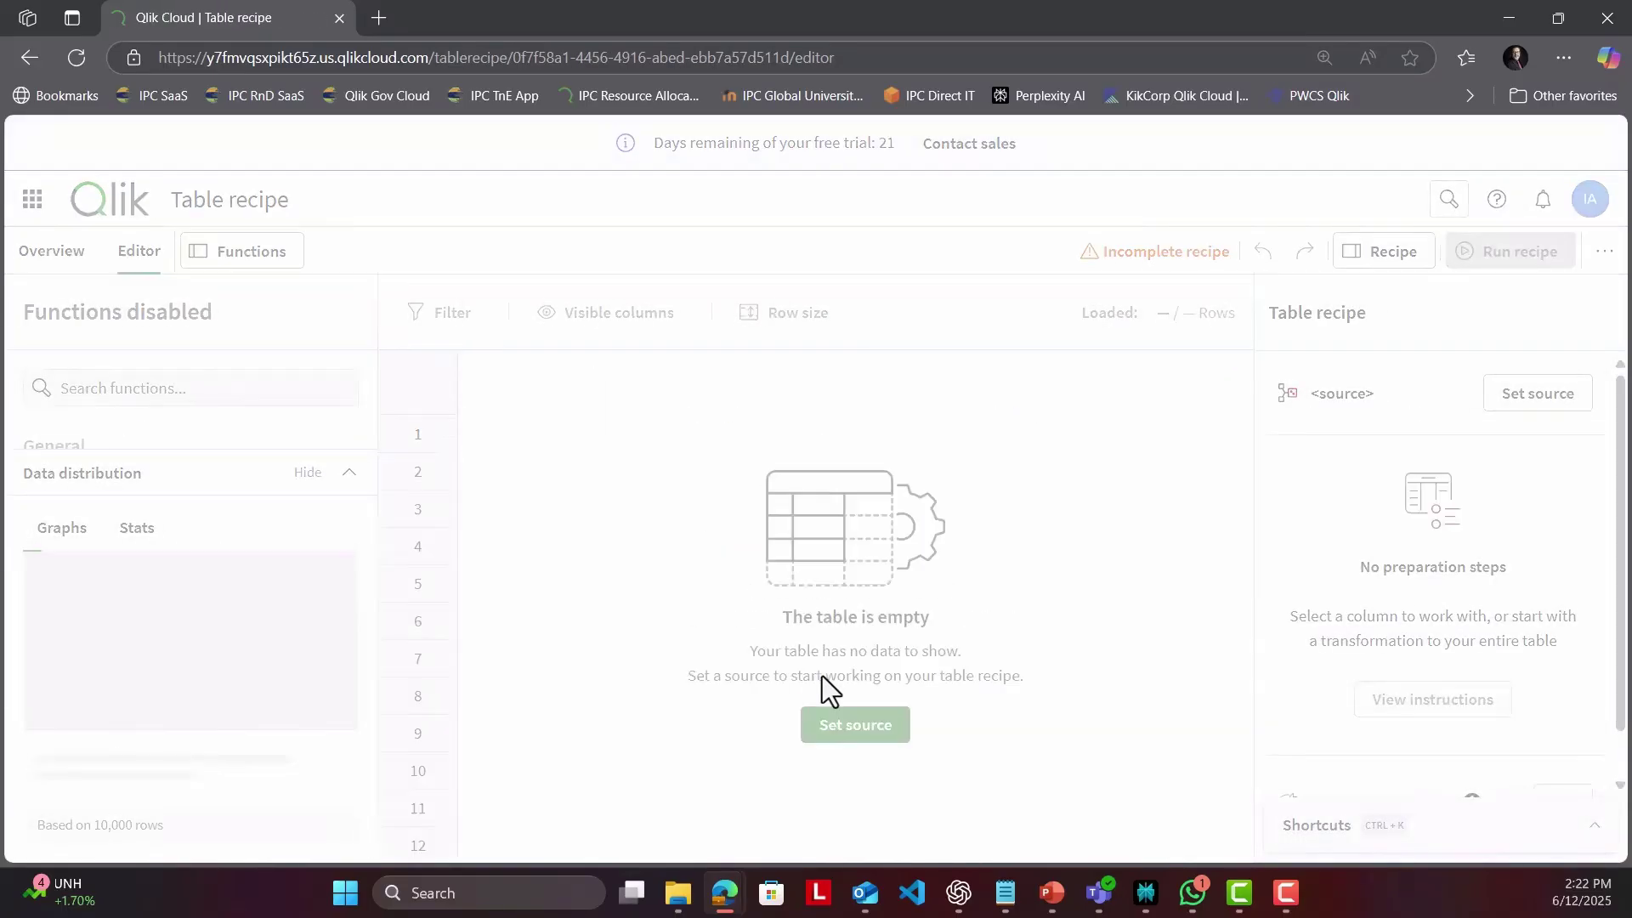
# Step: Search the dataset catalog for 'frami' to pick Framingham_Data.csv as the source
pyautogui.click(235, 342)
pyautogui.write('fr')
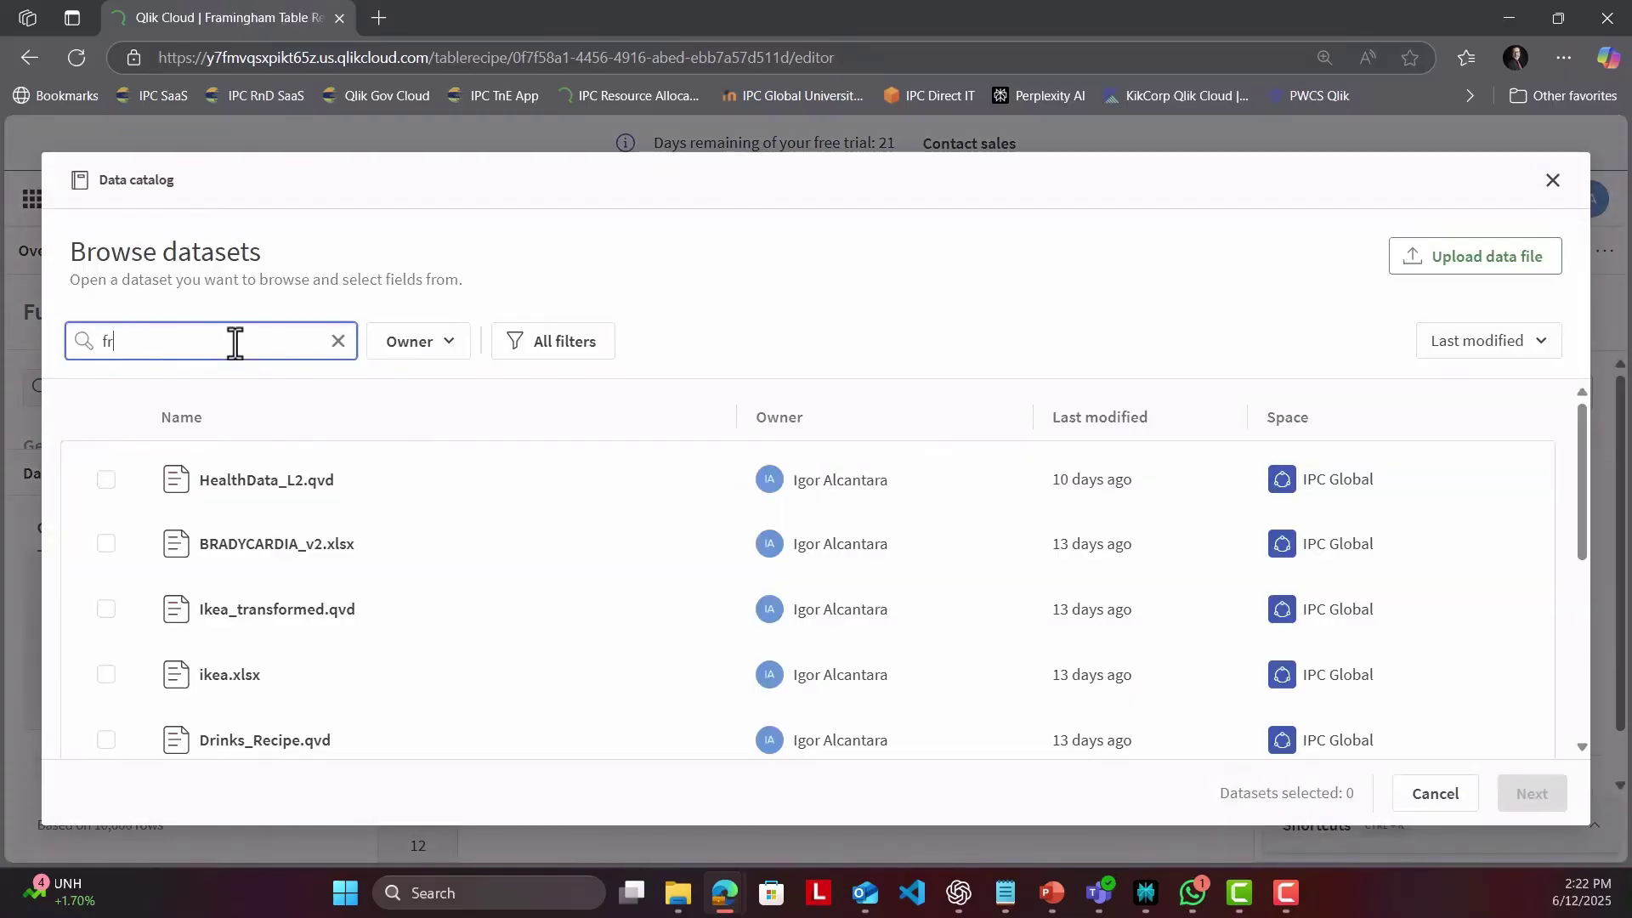
pyautogui.write('ami')
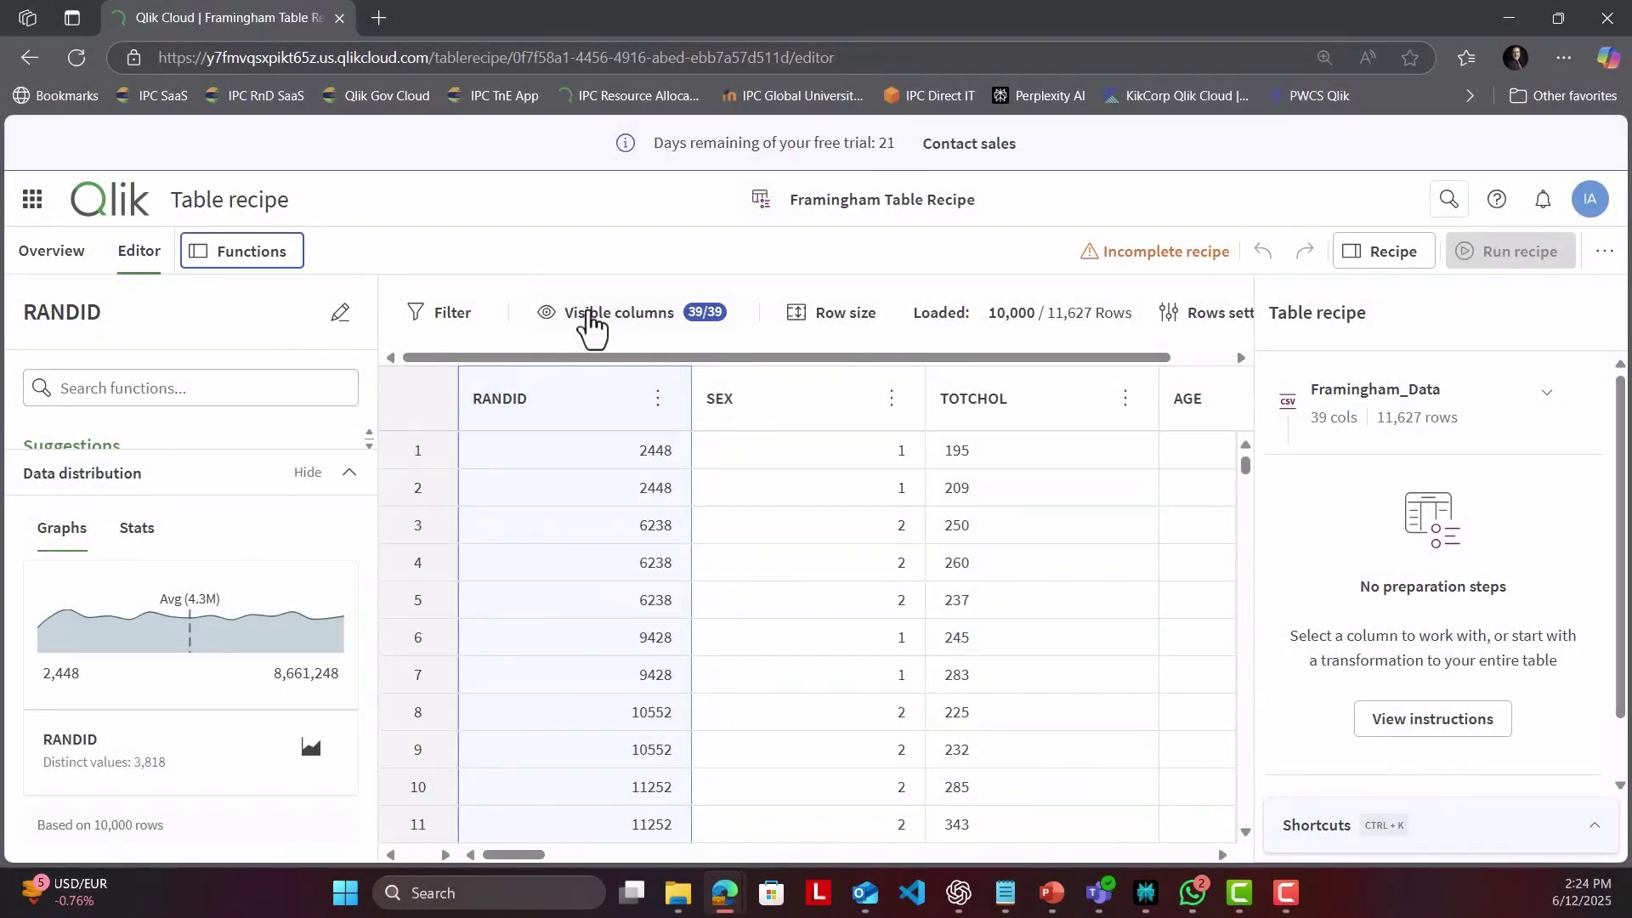
# Step: Try Comfortable then Compact row size and check the 10,000-row loading setting
pyautogui.click(592, 317)
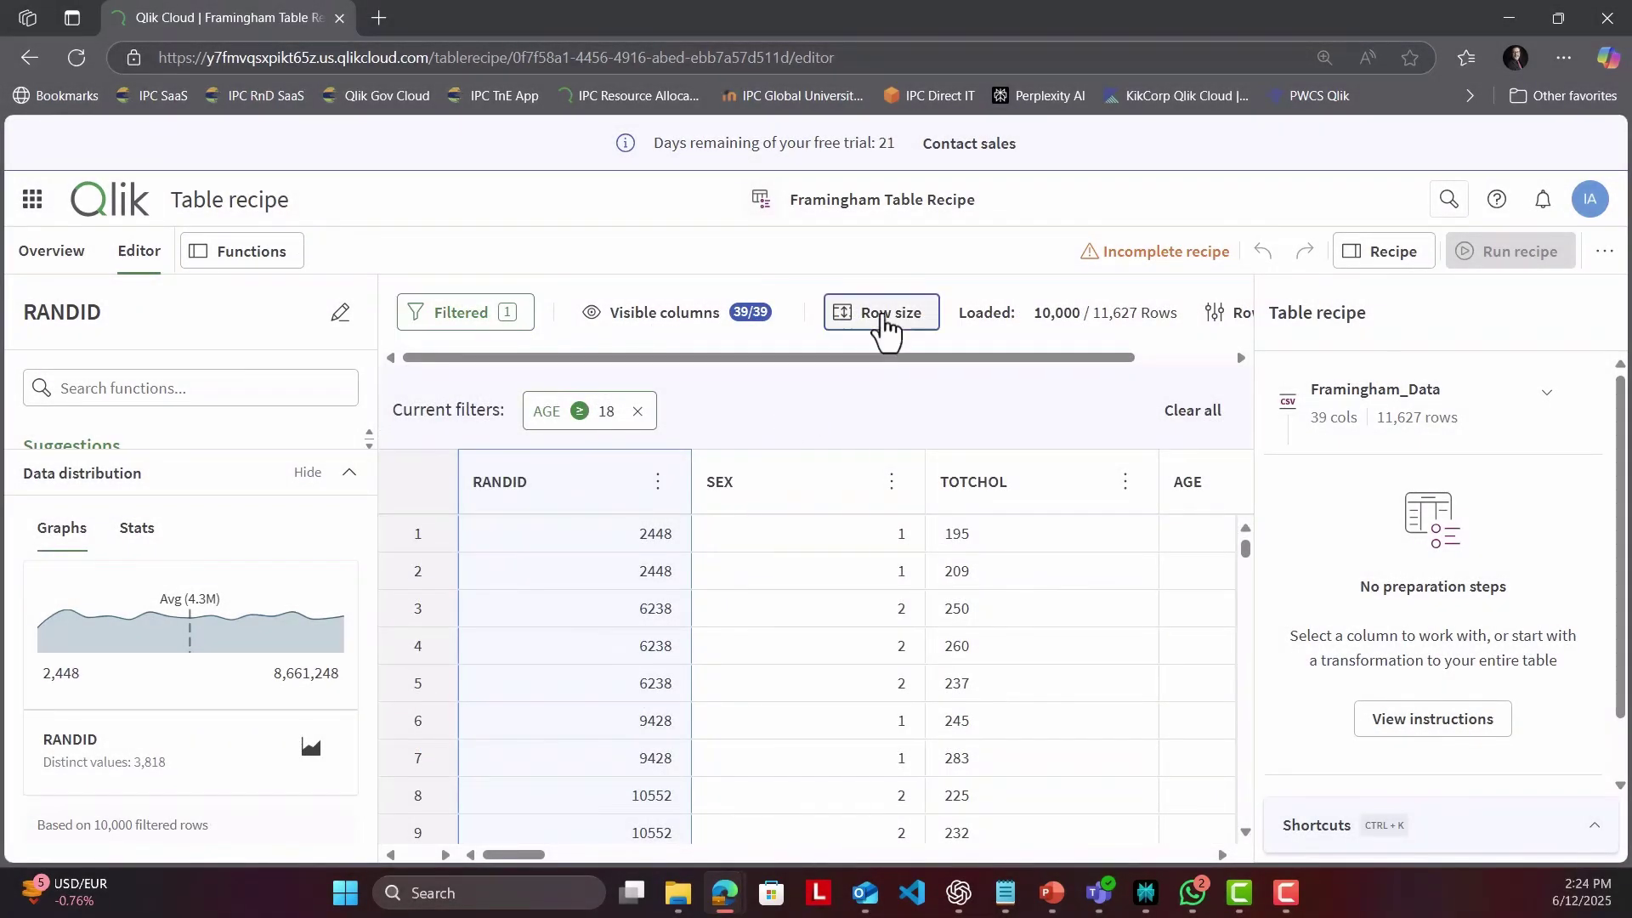
pyautogui.click(885, 316)
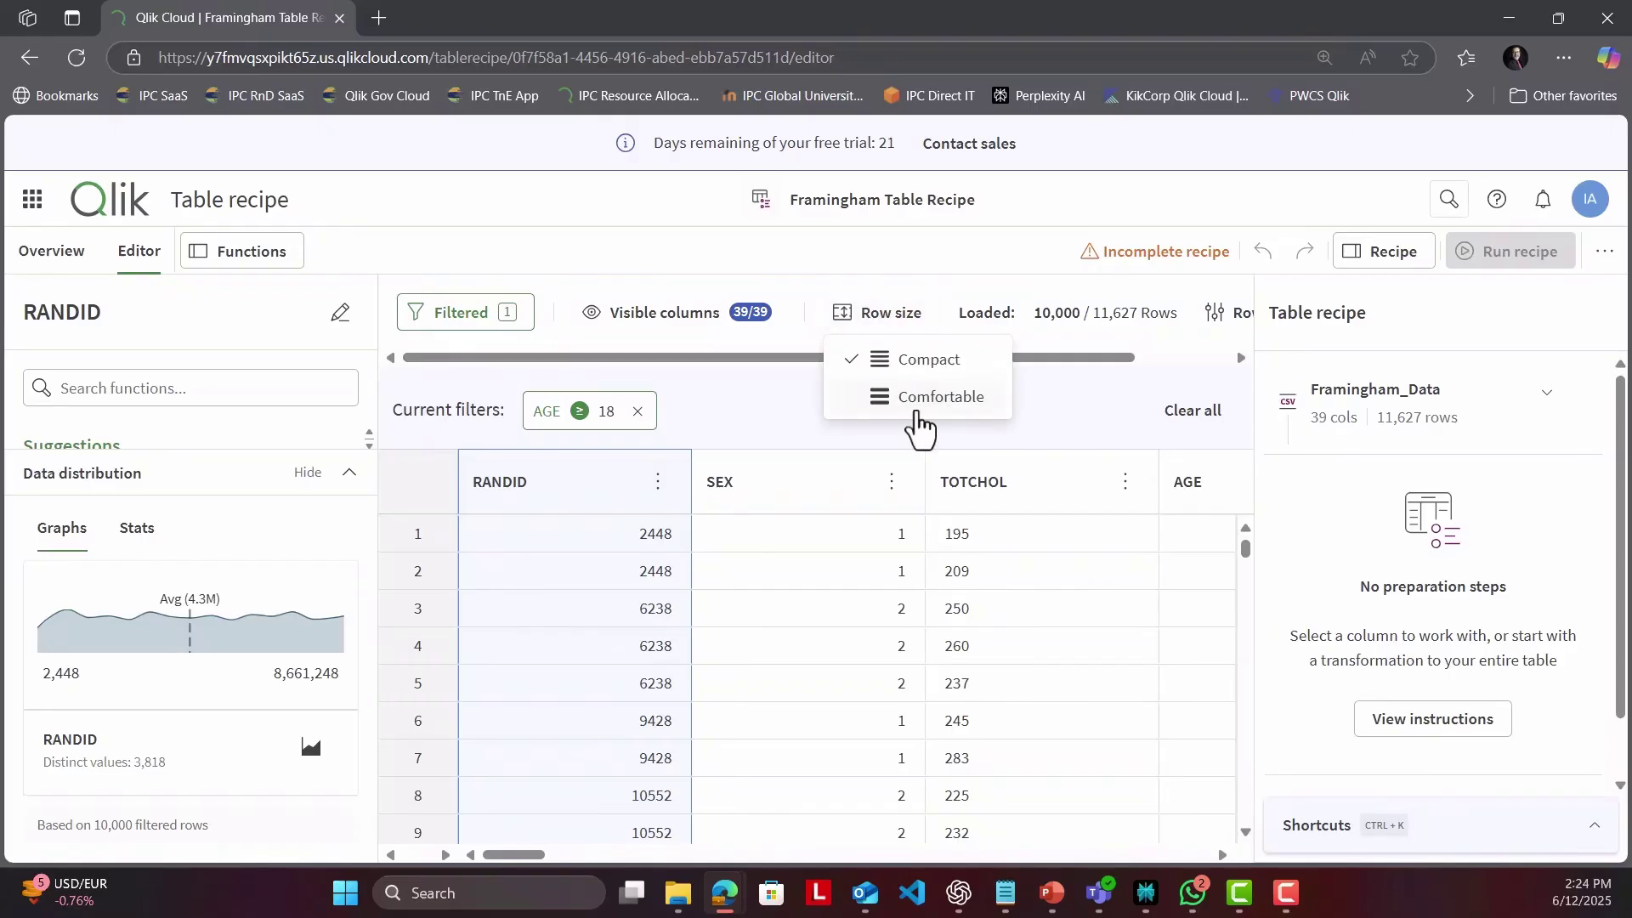
pyautogui.click(911, 399)
pyautogui.click(897, 330)
pyautogui.click(914, 363)
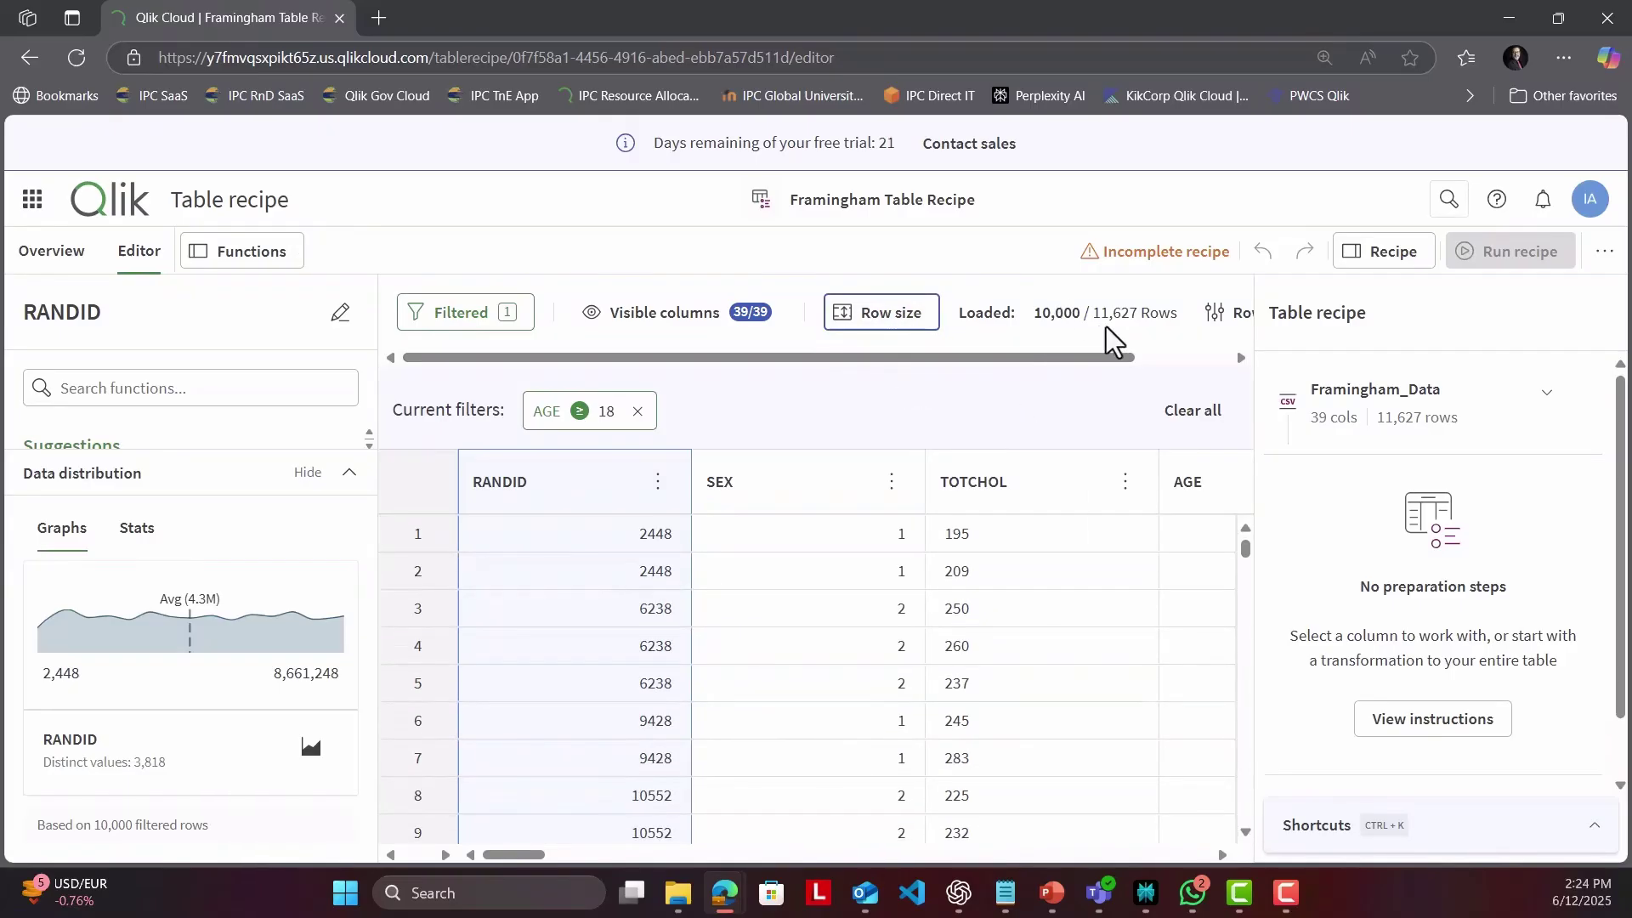
pyautogui.click(1231, 325)
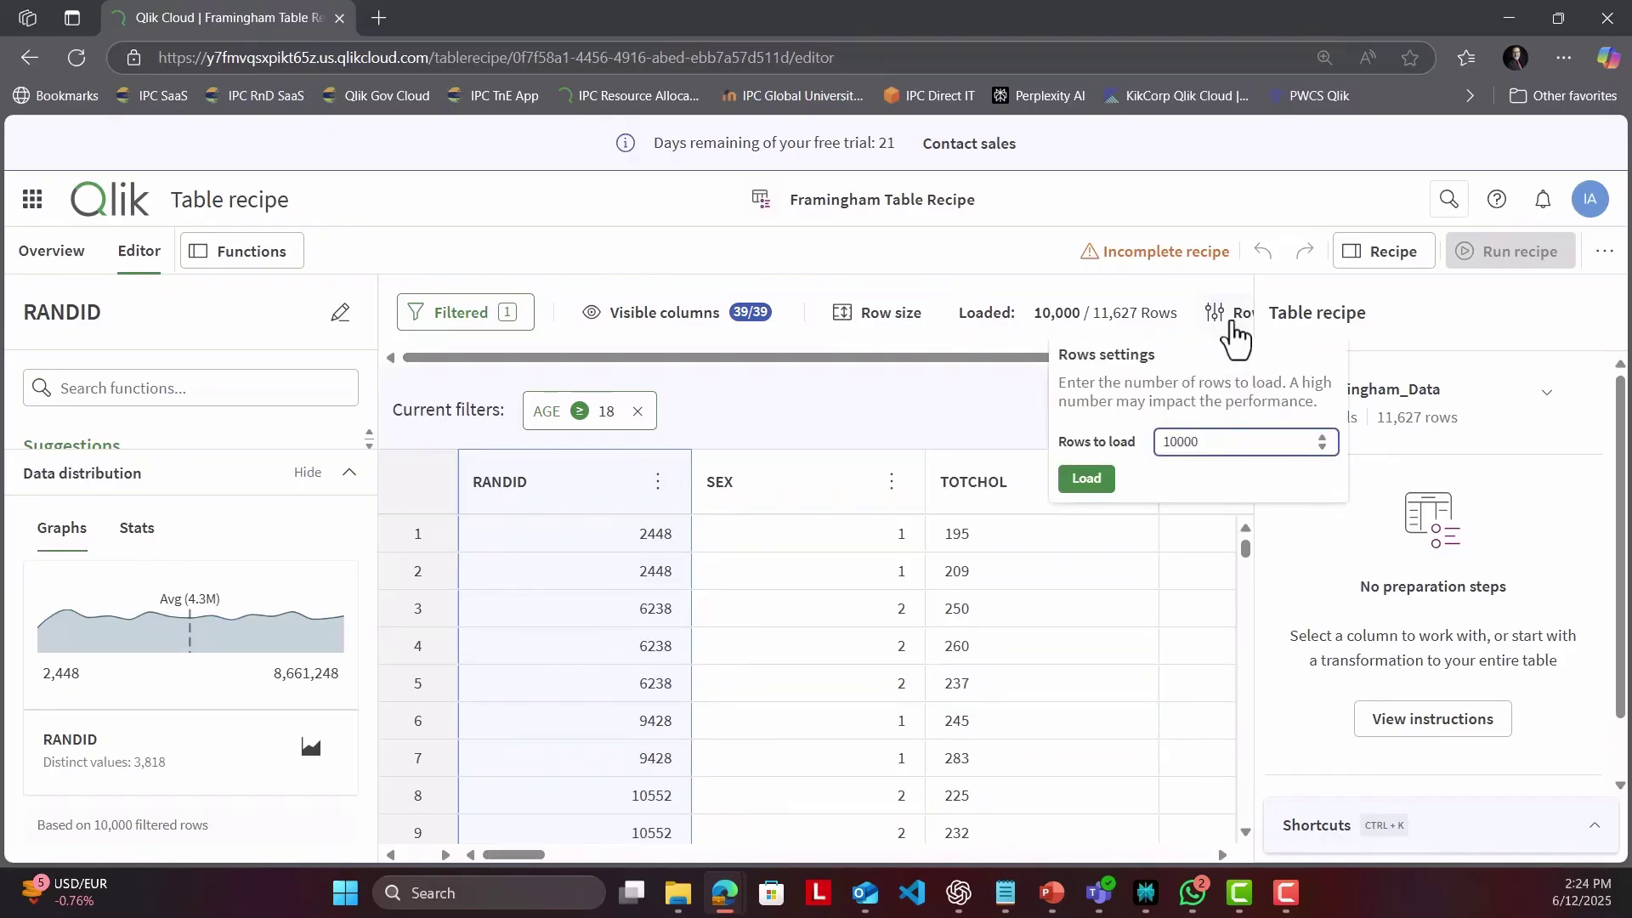
pyautogui.click(1229, 327)
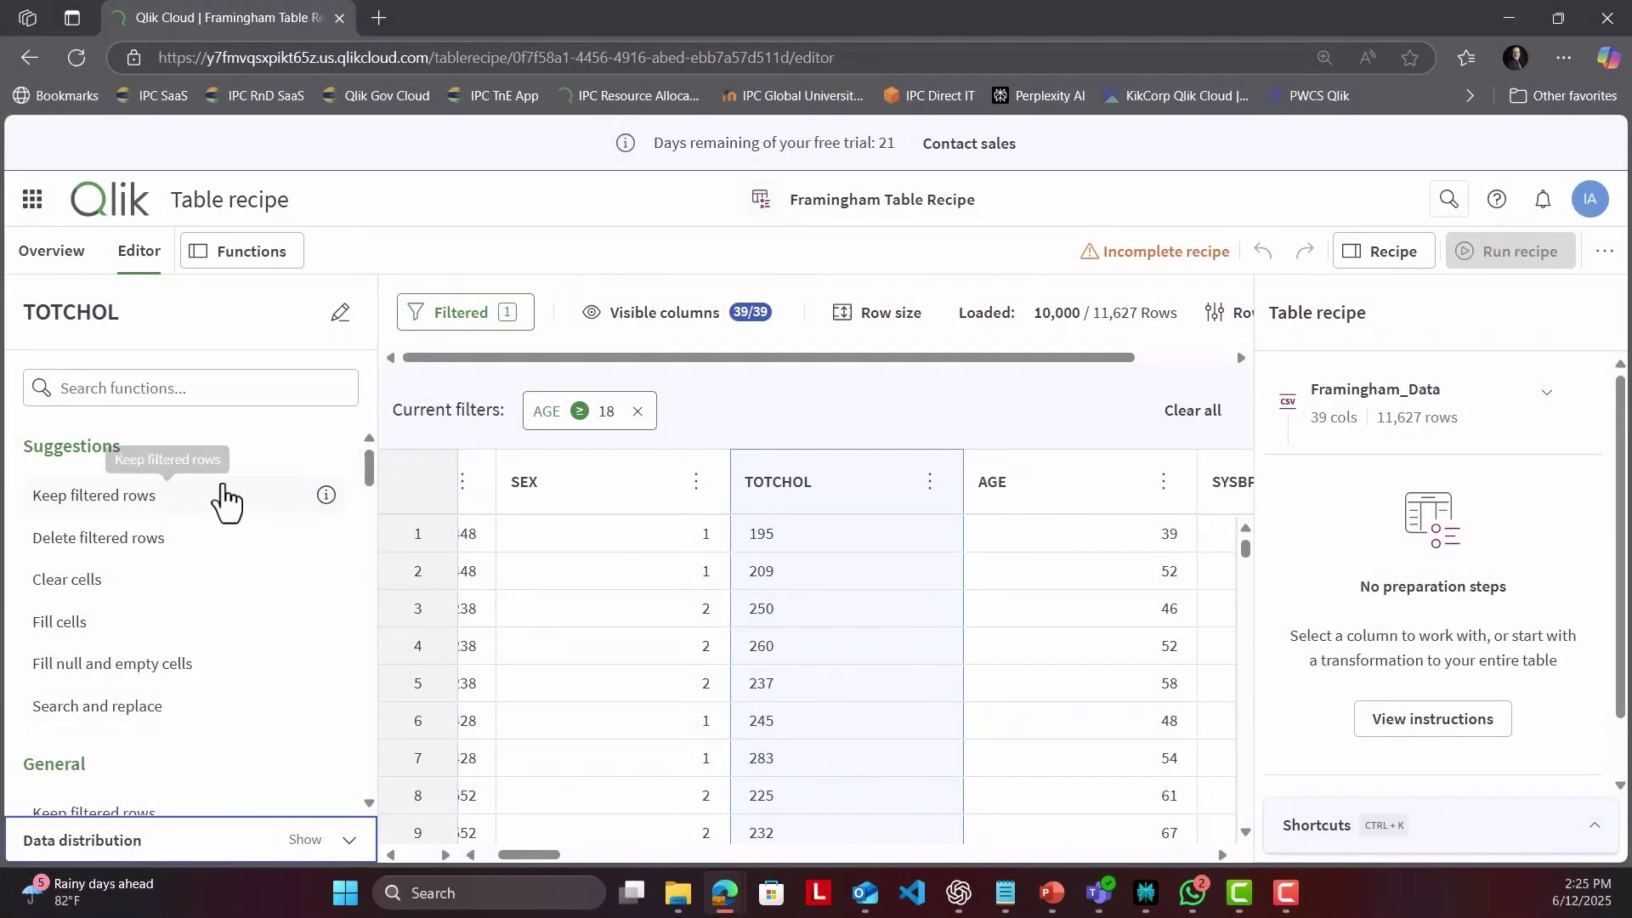
# Step: Add a Search and replace step on the SEX column turning 1 into Men
pyautogui.moveTo(367, 472); pyautogui.dragTo(331, 681)
pyautogui.press('Left')
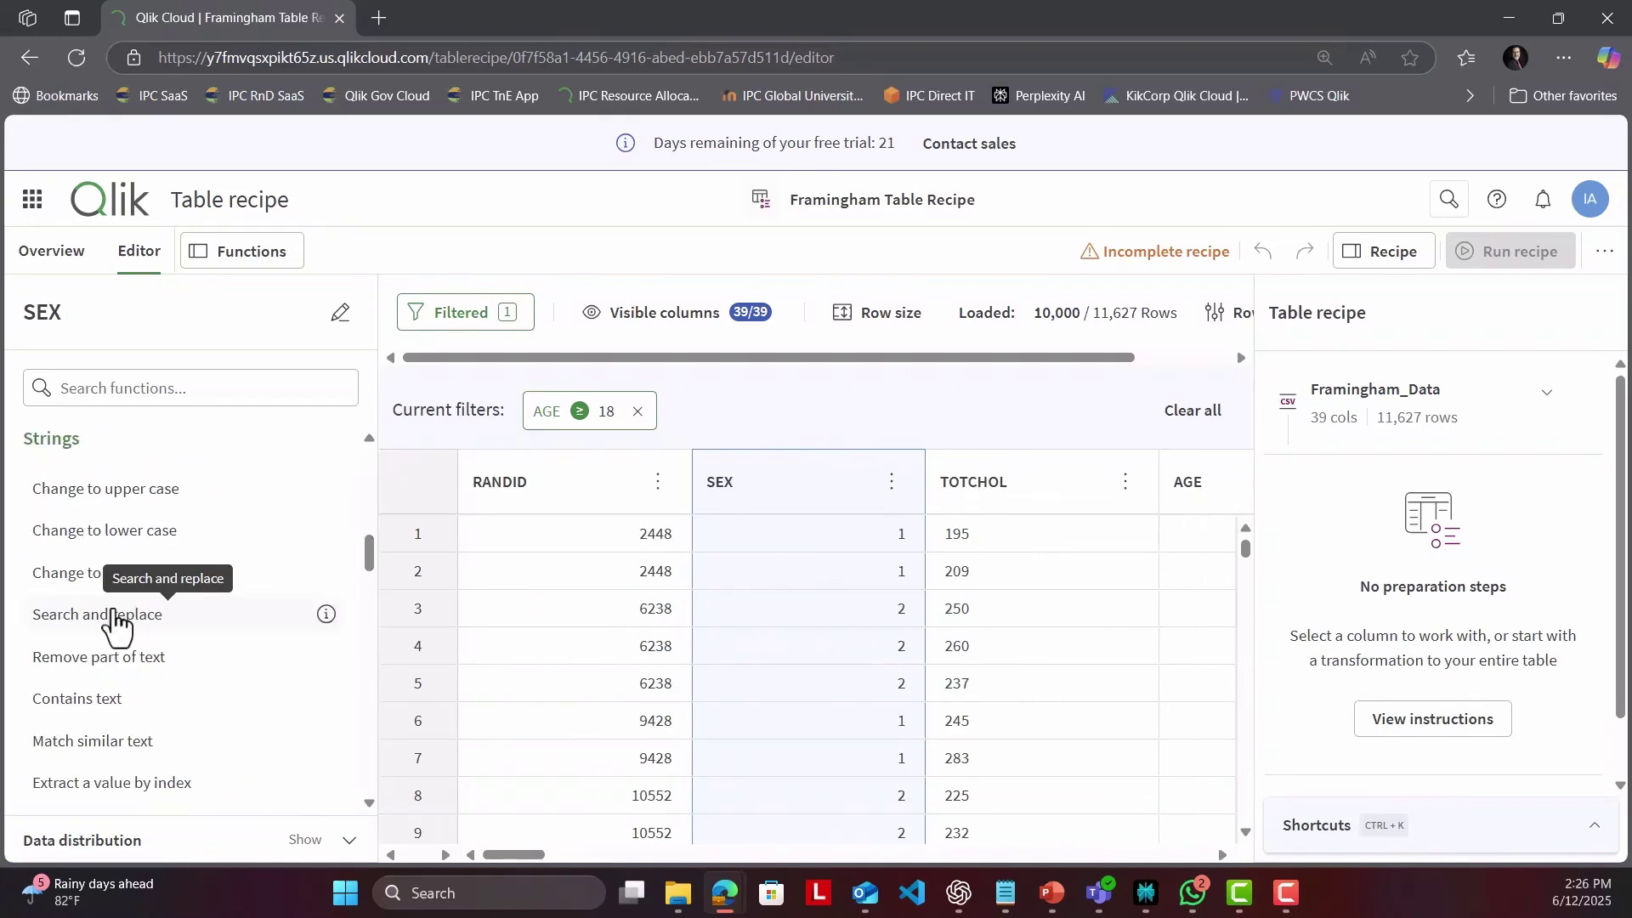
pyautogui.click(116, 620)
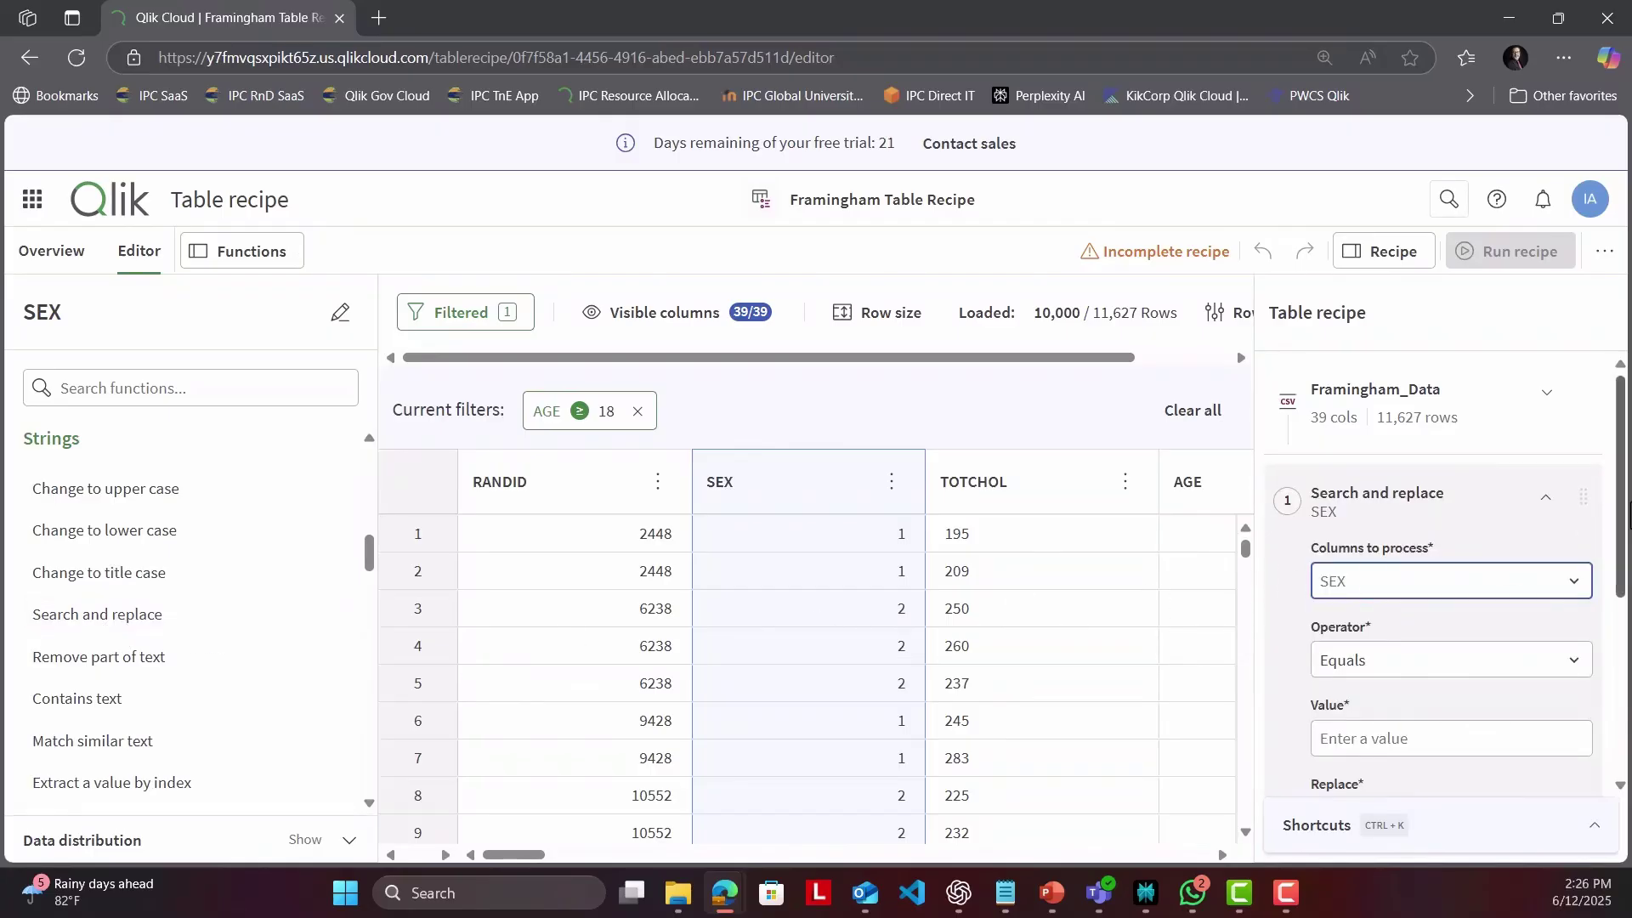
pyautogui.moveTo(1618, 491); pyautogui.dragTo(1580, 539)
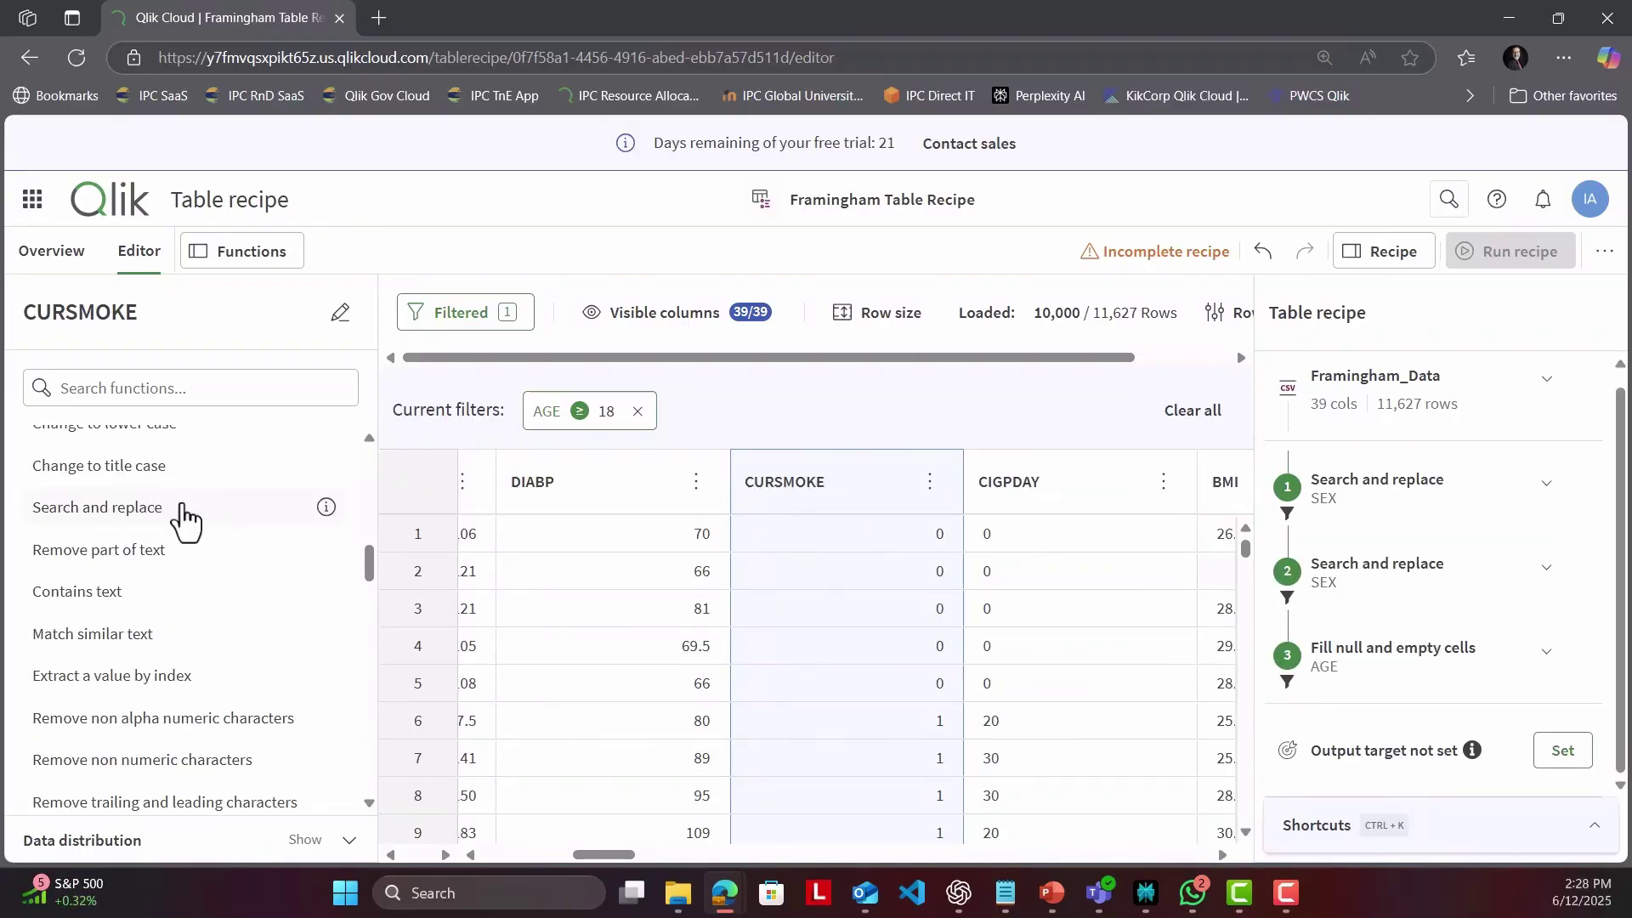
# Step: Add a Search and replace step on CURSMOKE with Value 0 and Replace with No
pyautogui.click(182, 512)
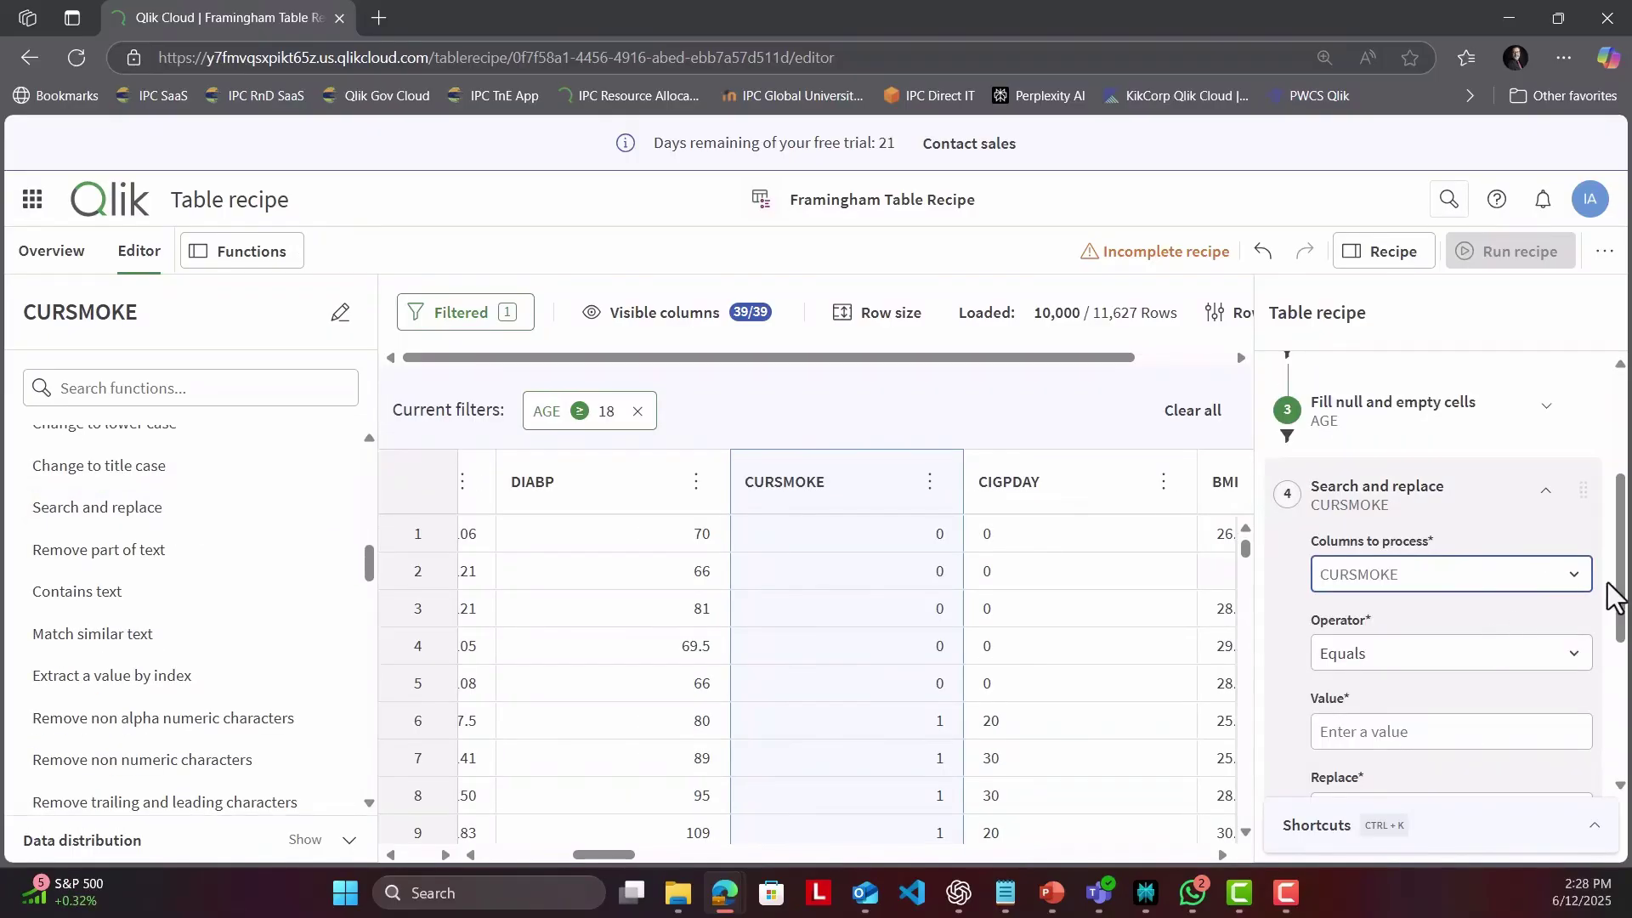
pyautogui.click(1479, 731)
pyautogui.write('0')
pyautogui.press('Tab')
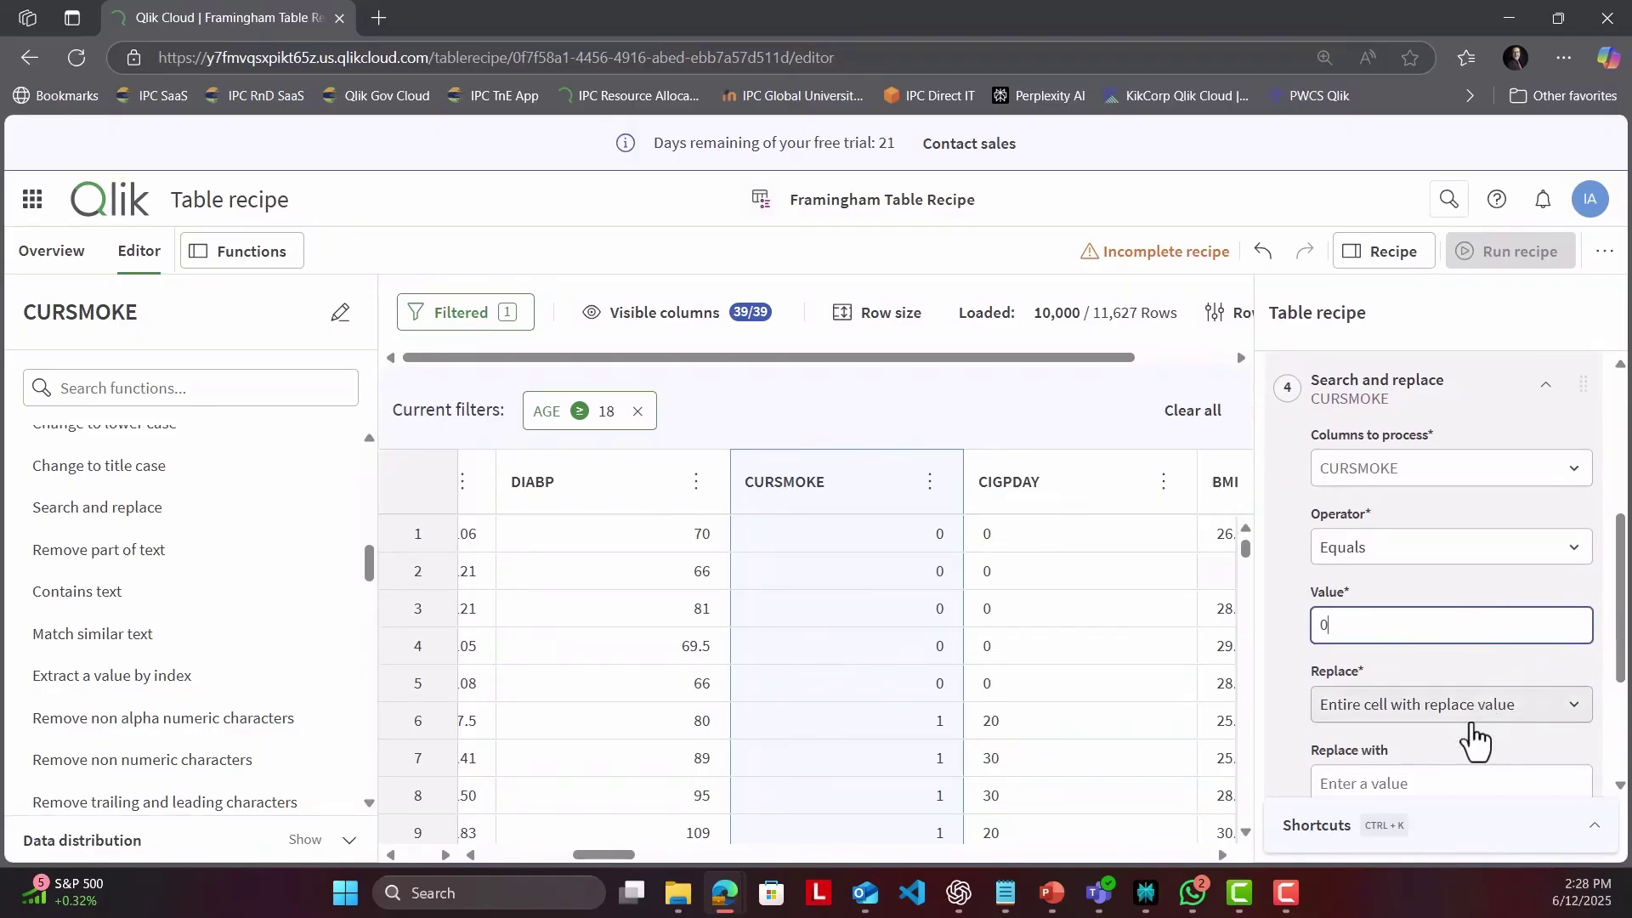
pyautogui.press('Tab')
pyautogui.write('No')
pyautogui.scroll(1, 1596, 553)
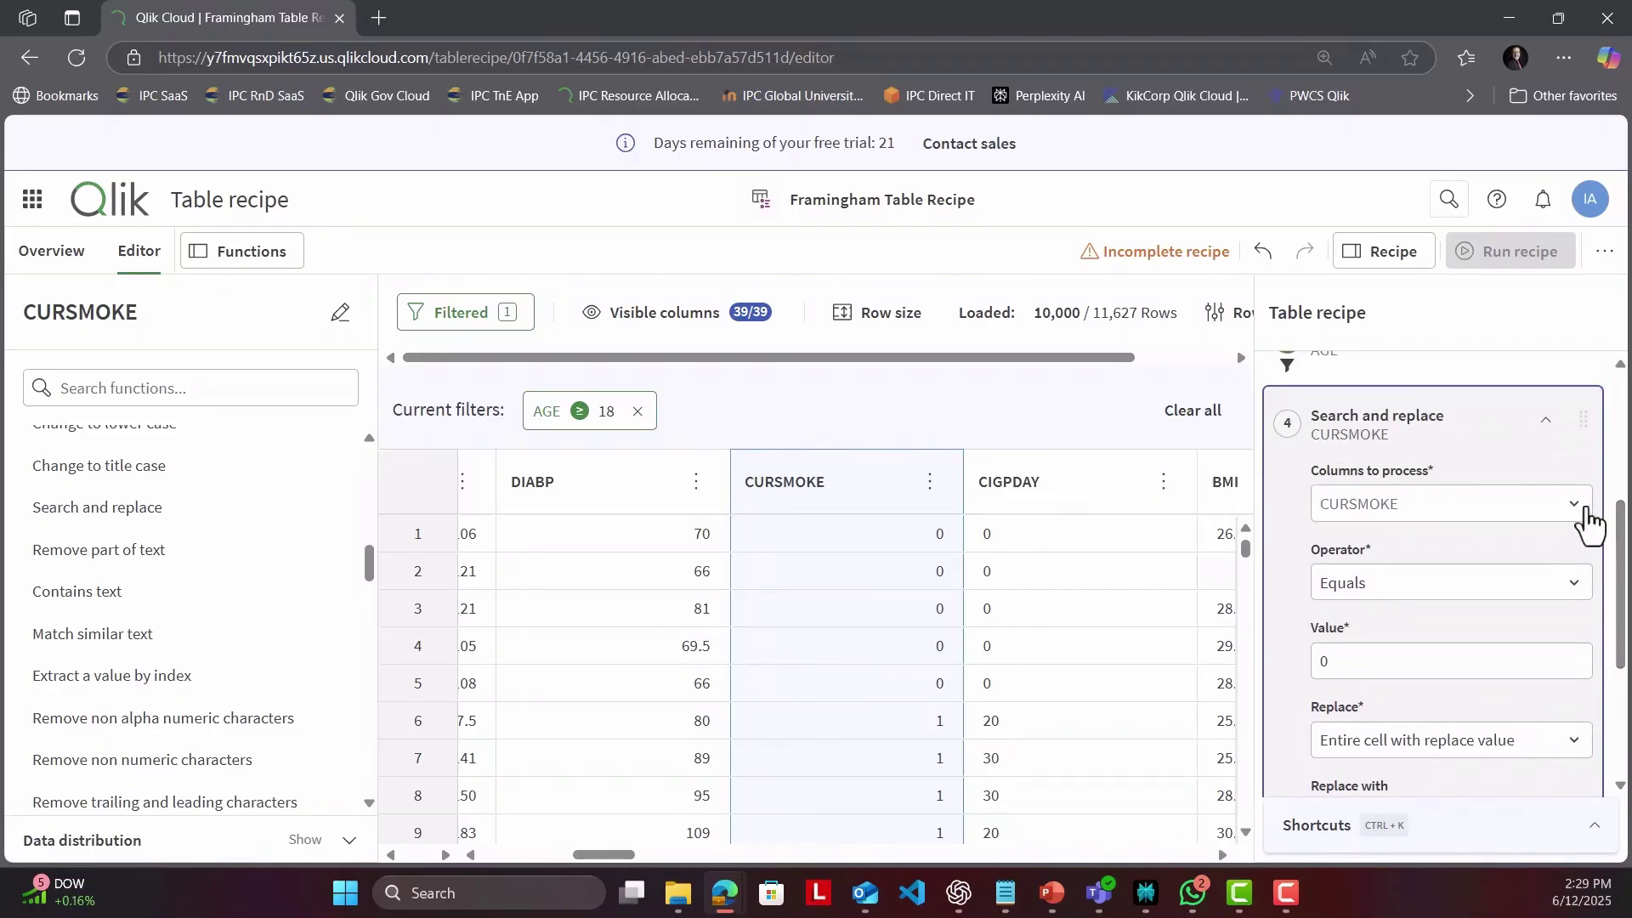
# Step: Add DIABETES, PREVCHD, PREVAP, PREVMI, PREVSTRK and PREVHYP to the columns to process
pyautogui.click(1588, 521)
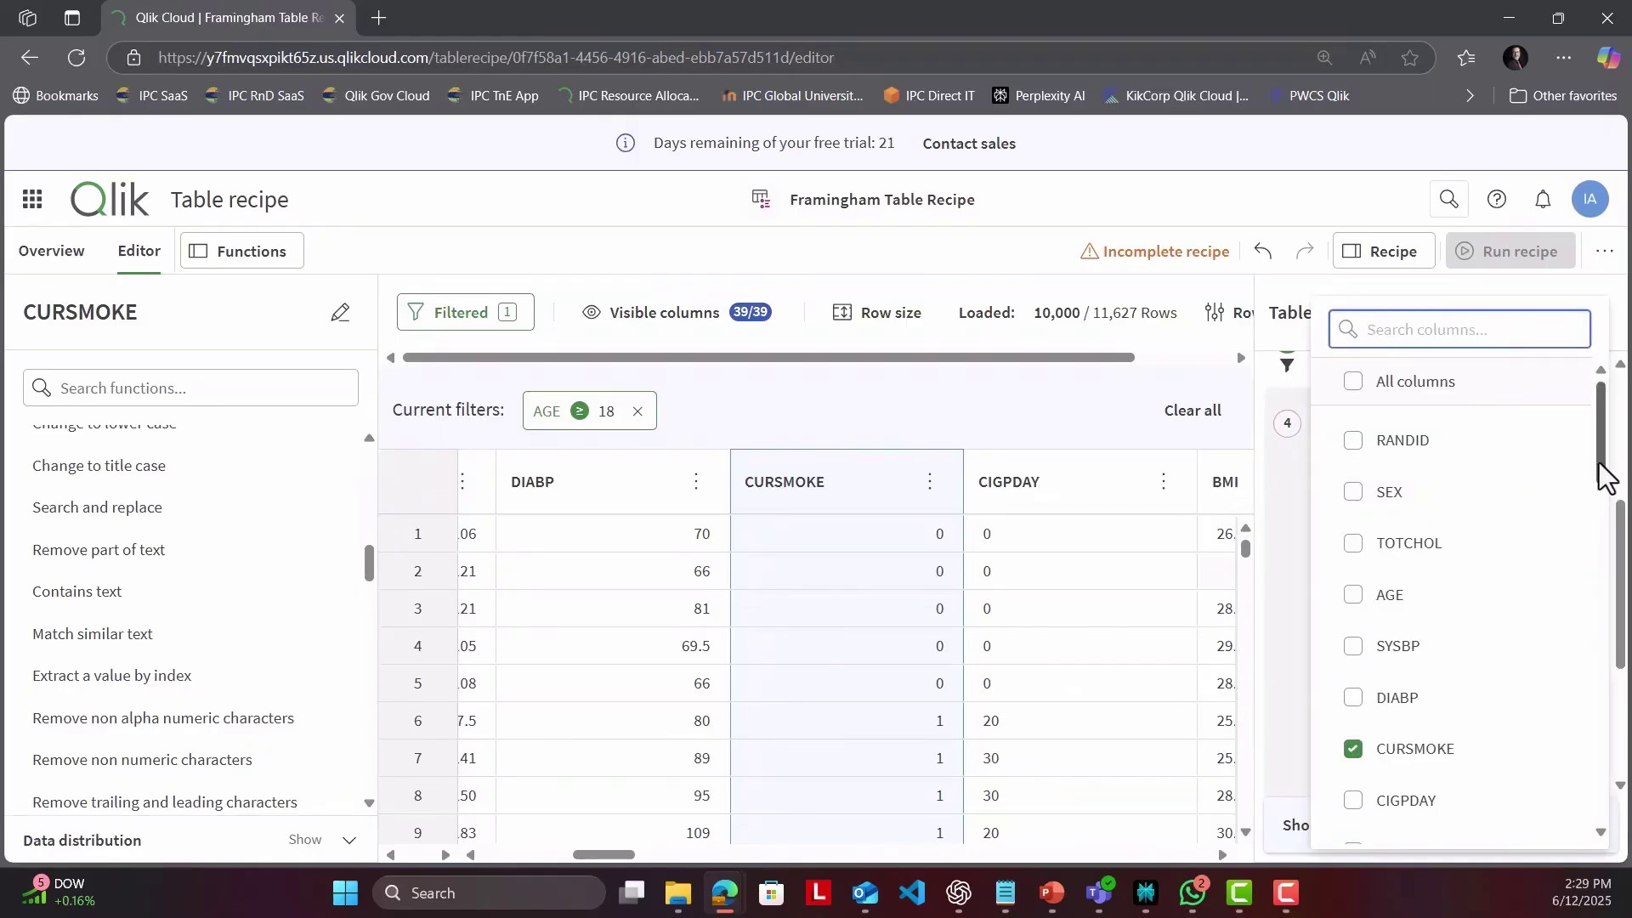
pyautogui.moveTo(1599, 473); pyautogui.dragTo(1605, 610)
pyautogui.click(1423, 603)
pyautogui.click(1436, 514)
pyautogui.click(1439, 563)
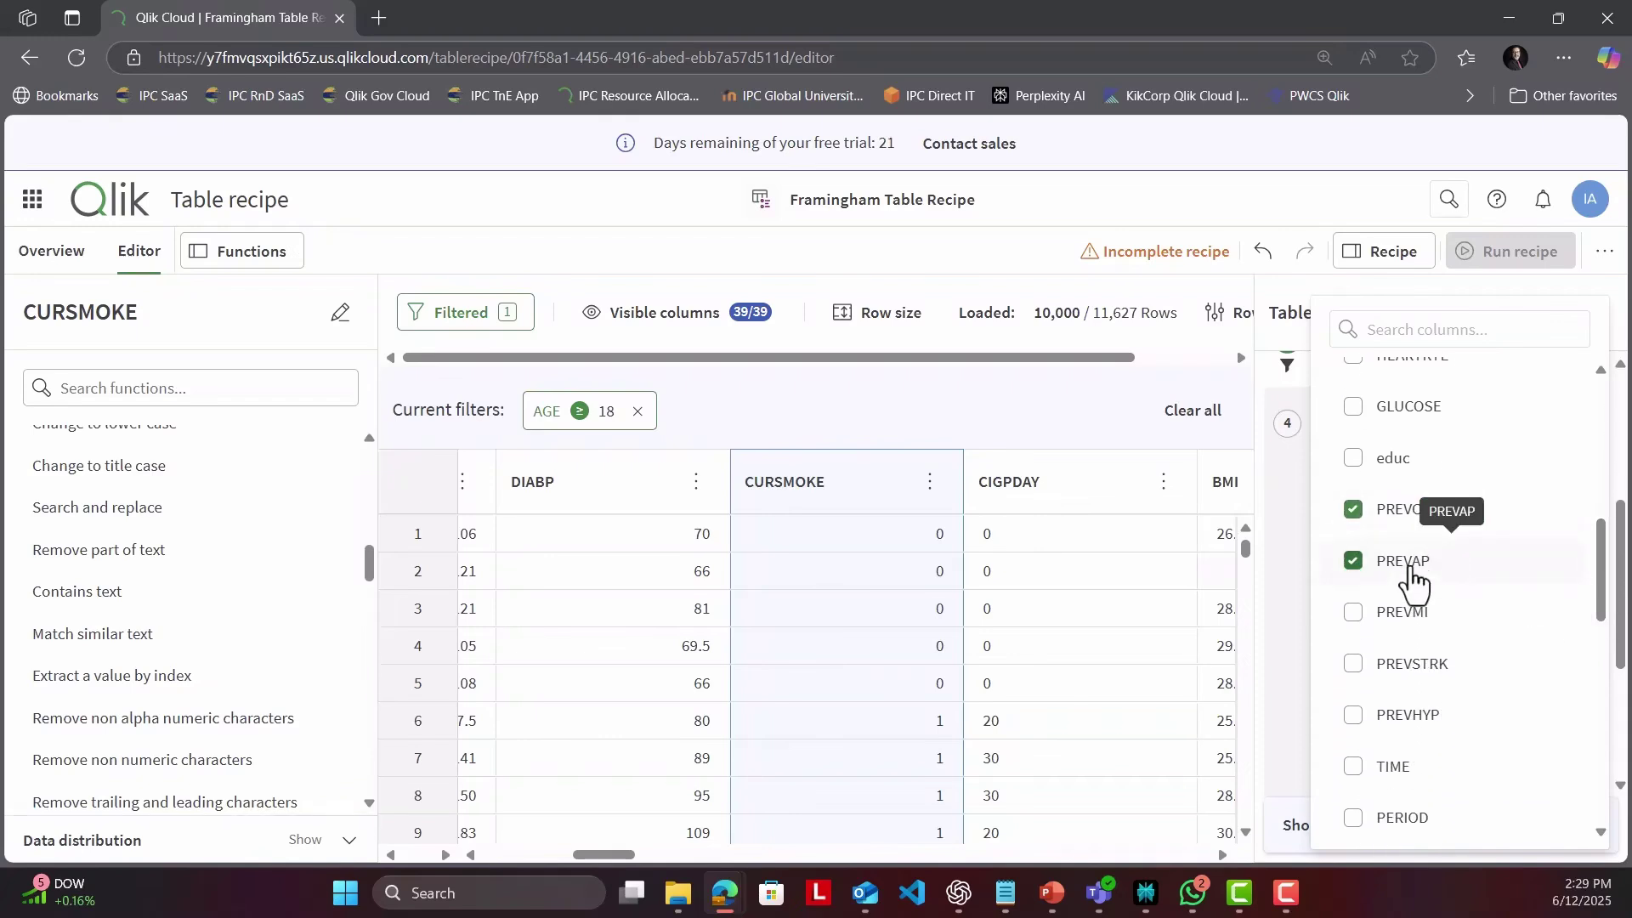
pyautogui.click(1411, 613)
pyautogui.click(1408, 667)
pyautogui.click(1411, 715)
# Step: Add ANYCHD, STROKE and CVD, then confirm the ten chosen columns
pyautogui.moveTo(1604, 623); pyautogui.dragTo(1602, 729)
pyautogui.click(1424, 646)
pyautogui.click(1415, 692)
pyautogui.click(1407, 745)
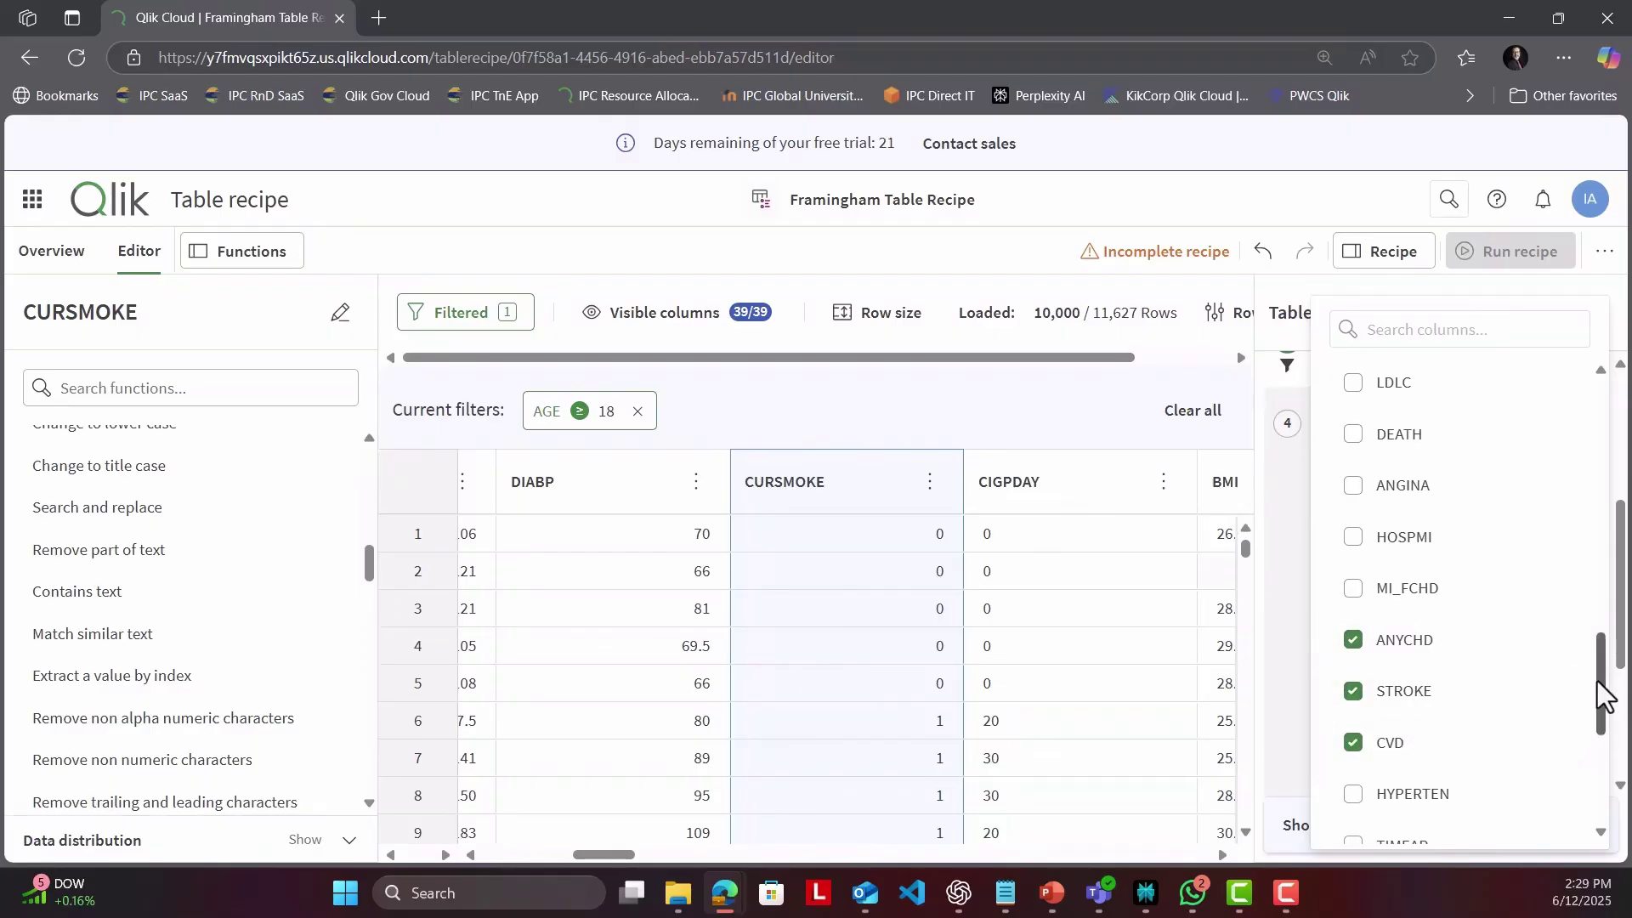
pyautogui.scroll(-3, 1594, 723)
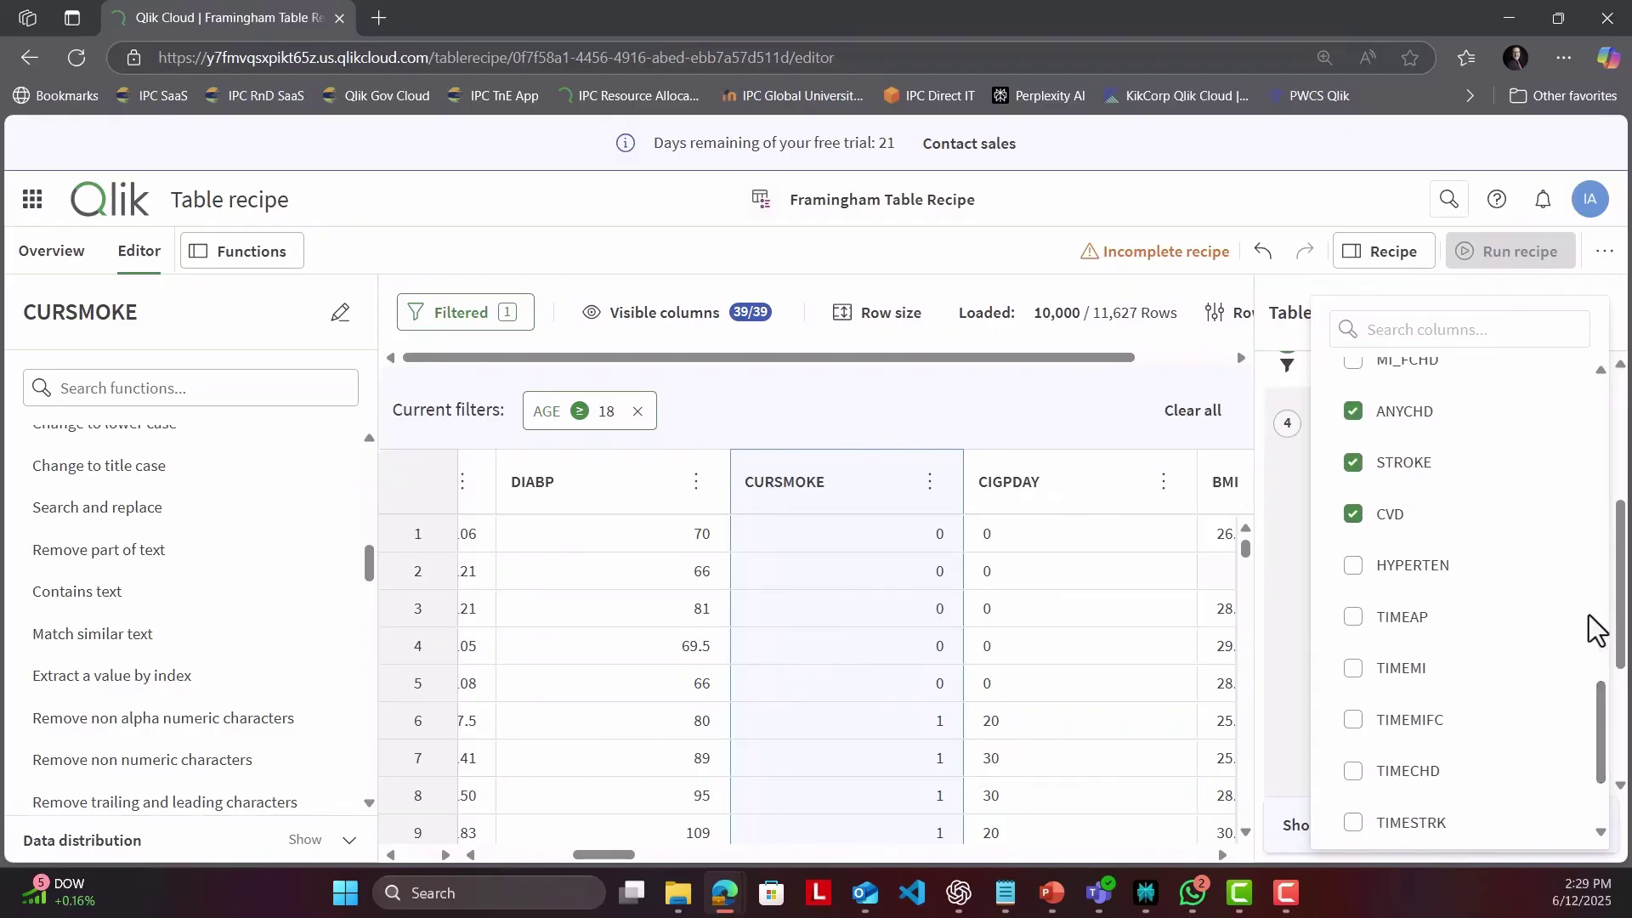
pyautogui.click(1295, 386)
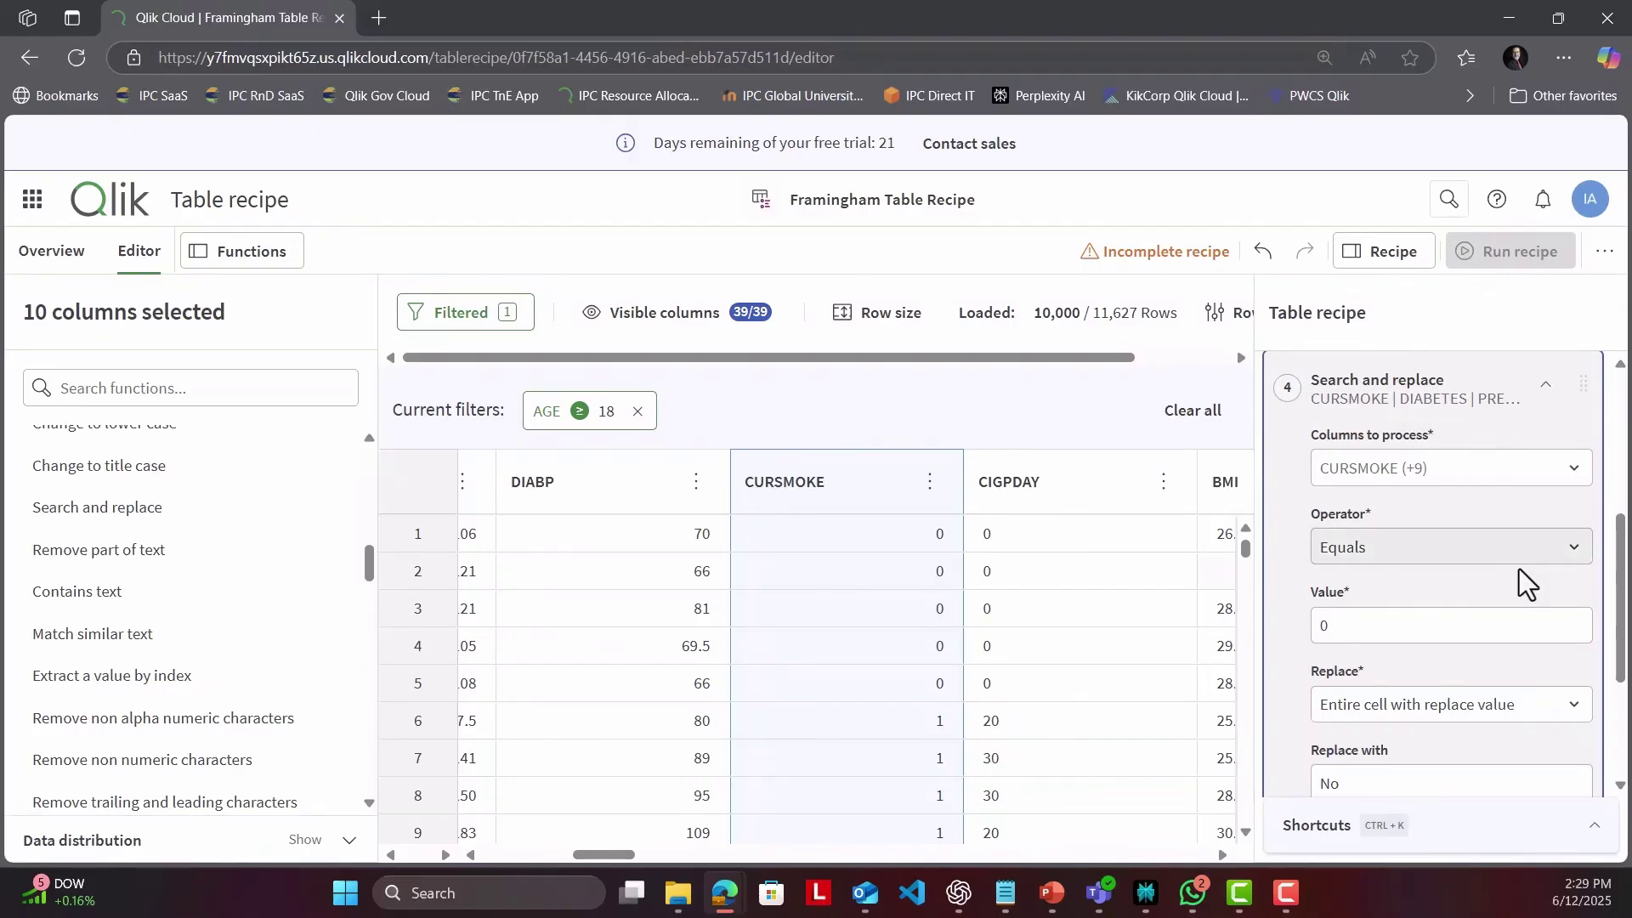
pyautogui.moveTo(1622, 587); pyautogui.dragTo(1624, 675)
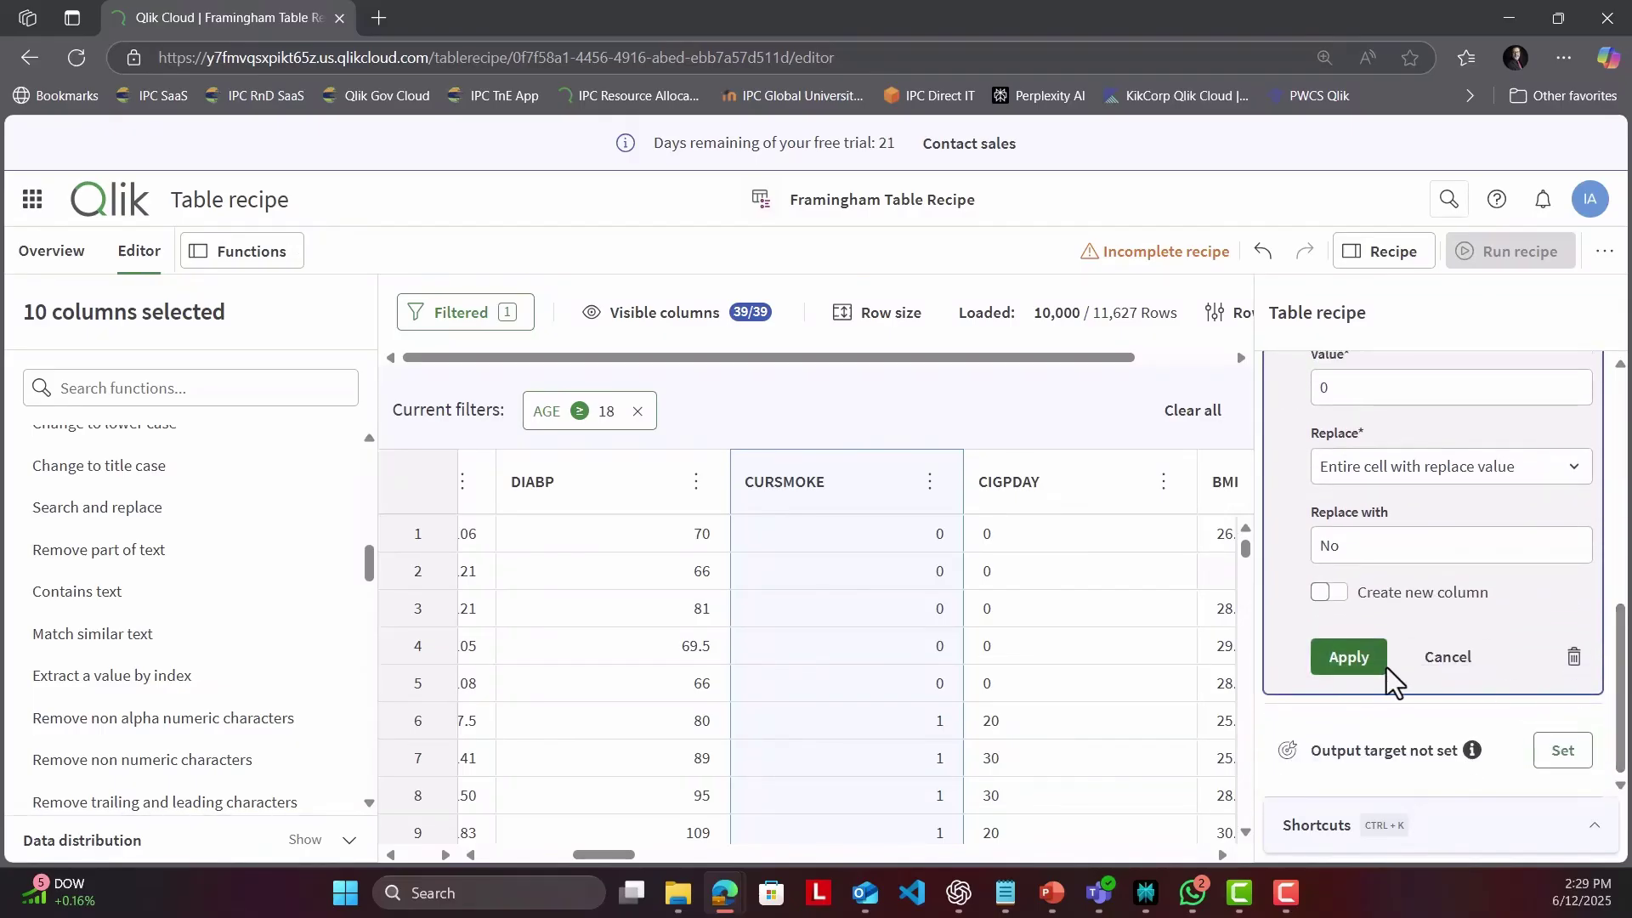
# Step: Apply the 0-to-No replacement step and run the recipe on all source data
pyautogui.click(1351, 663)
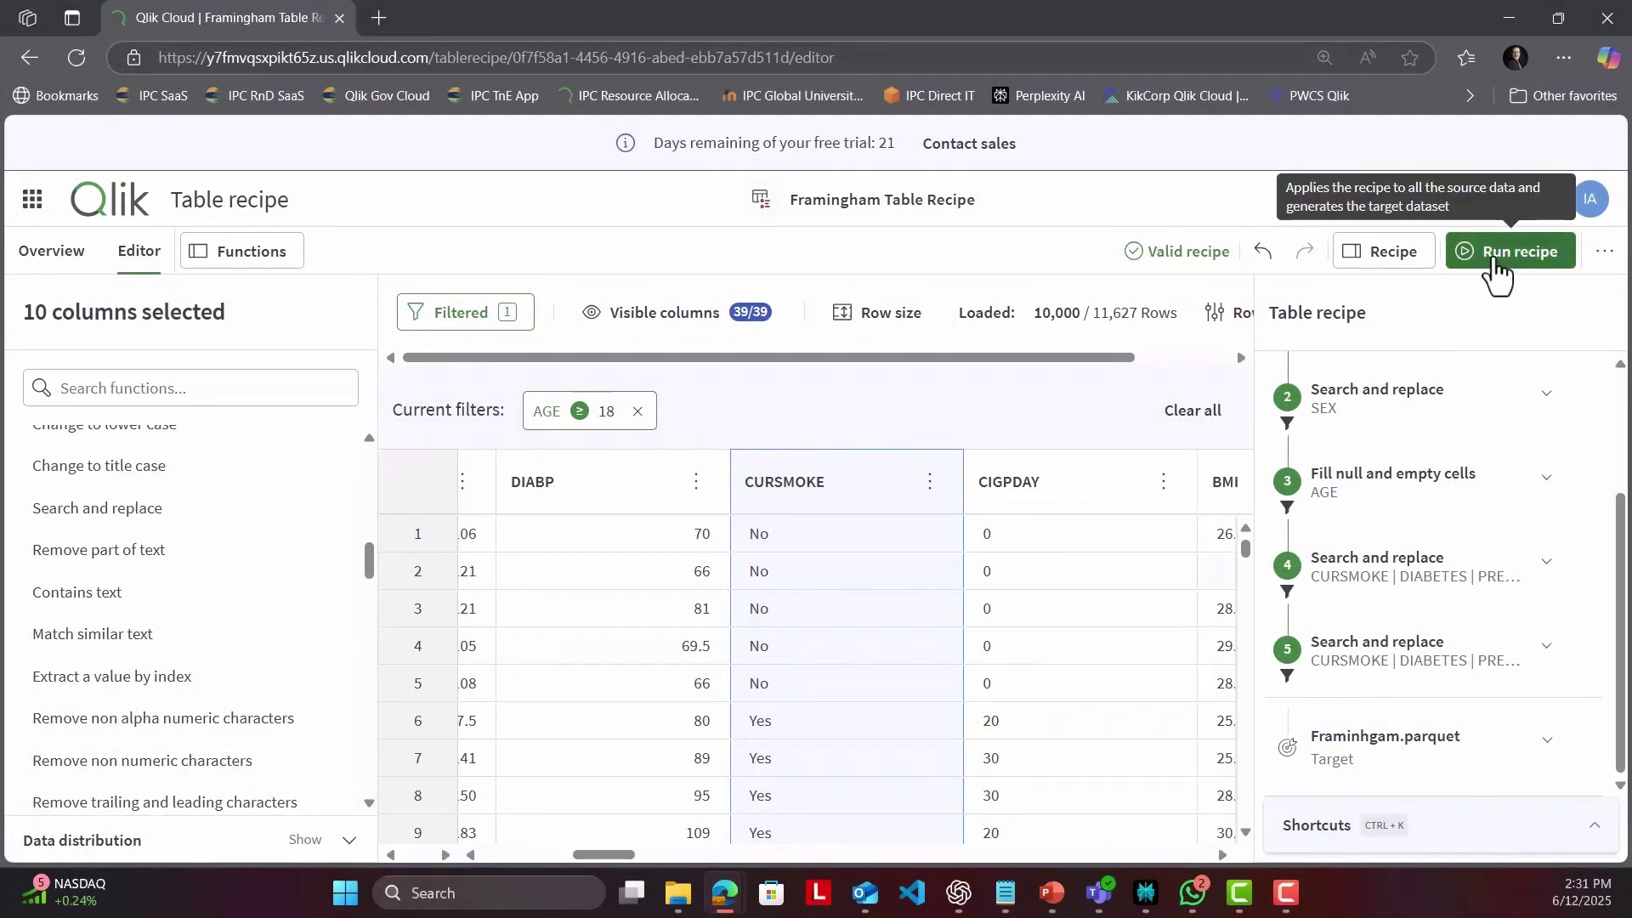
pyautogui.click(1494, 255)
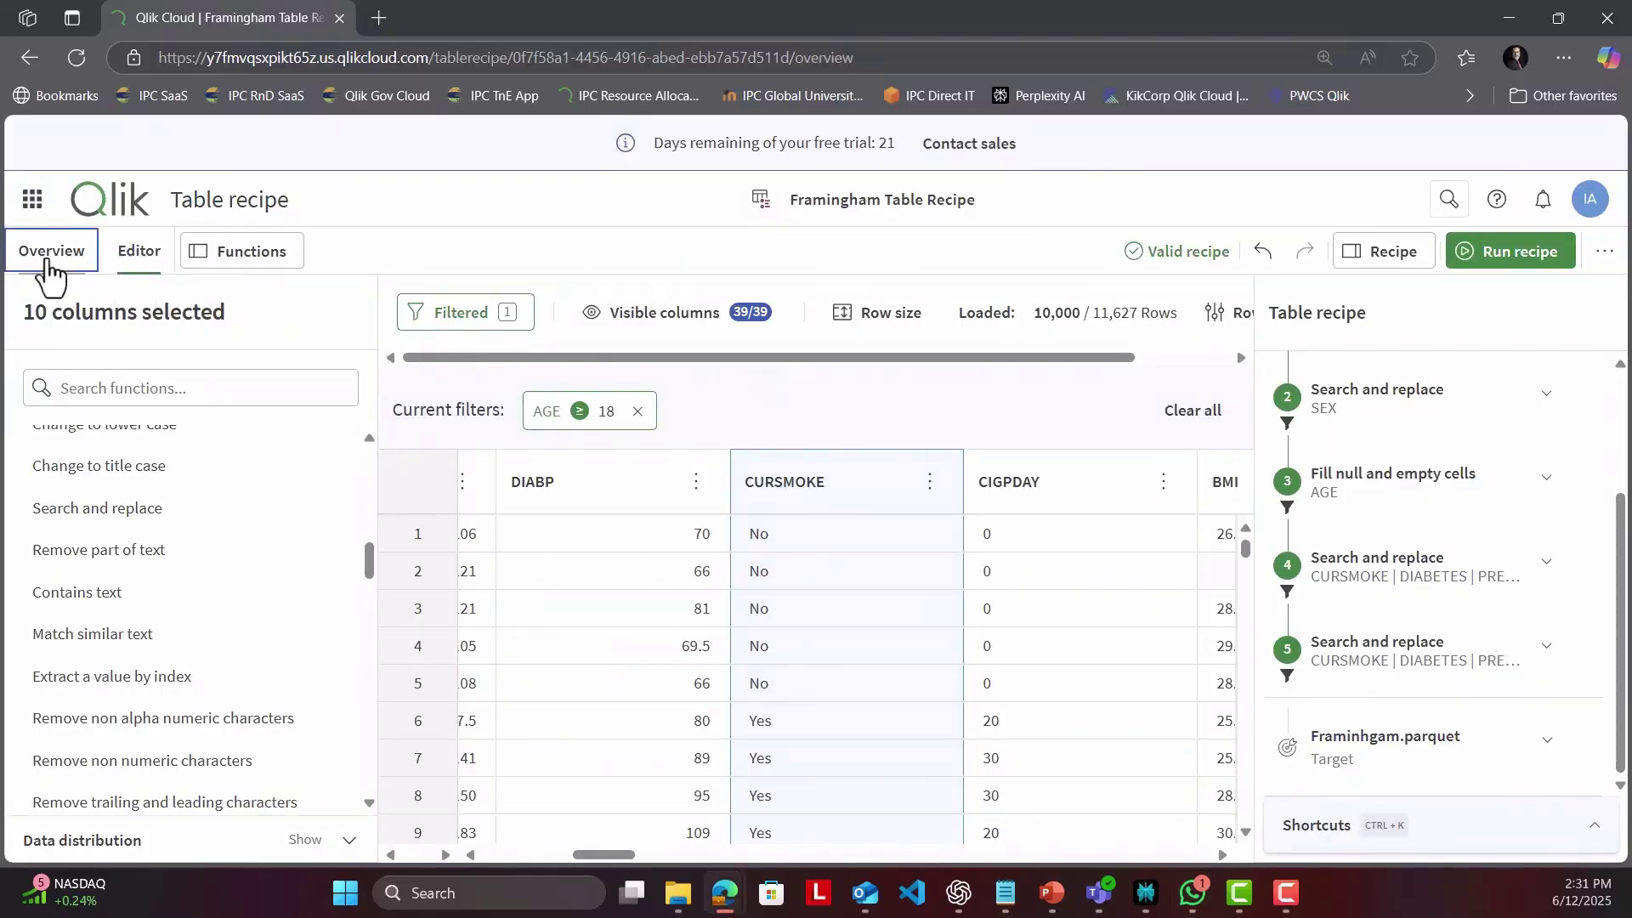
# Step: View the recipe Overview down to the Framinhgam.parquet output of 11,627 rows
pyautogui.click(48, 263)
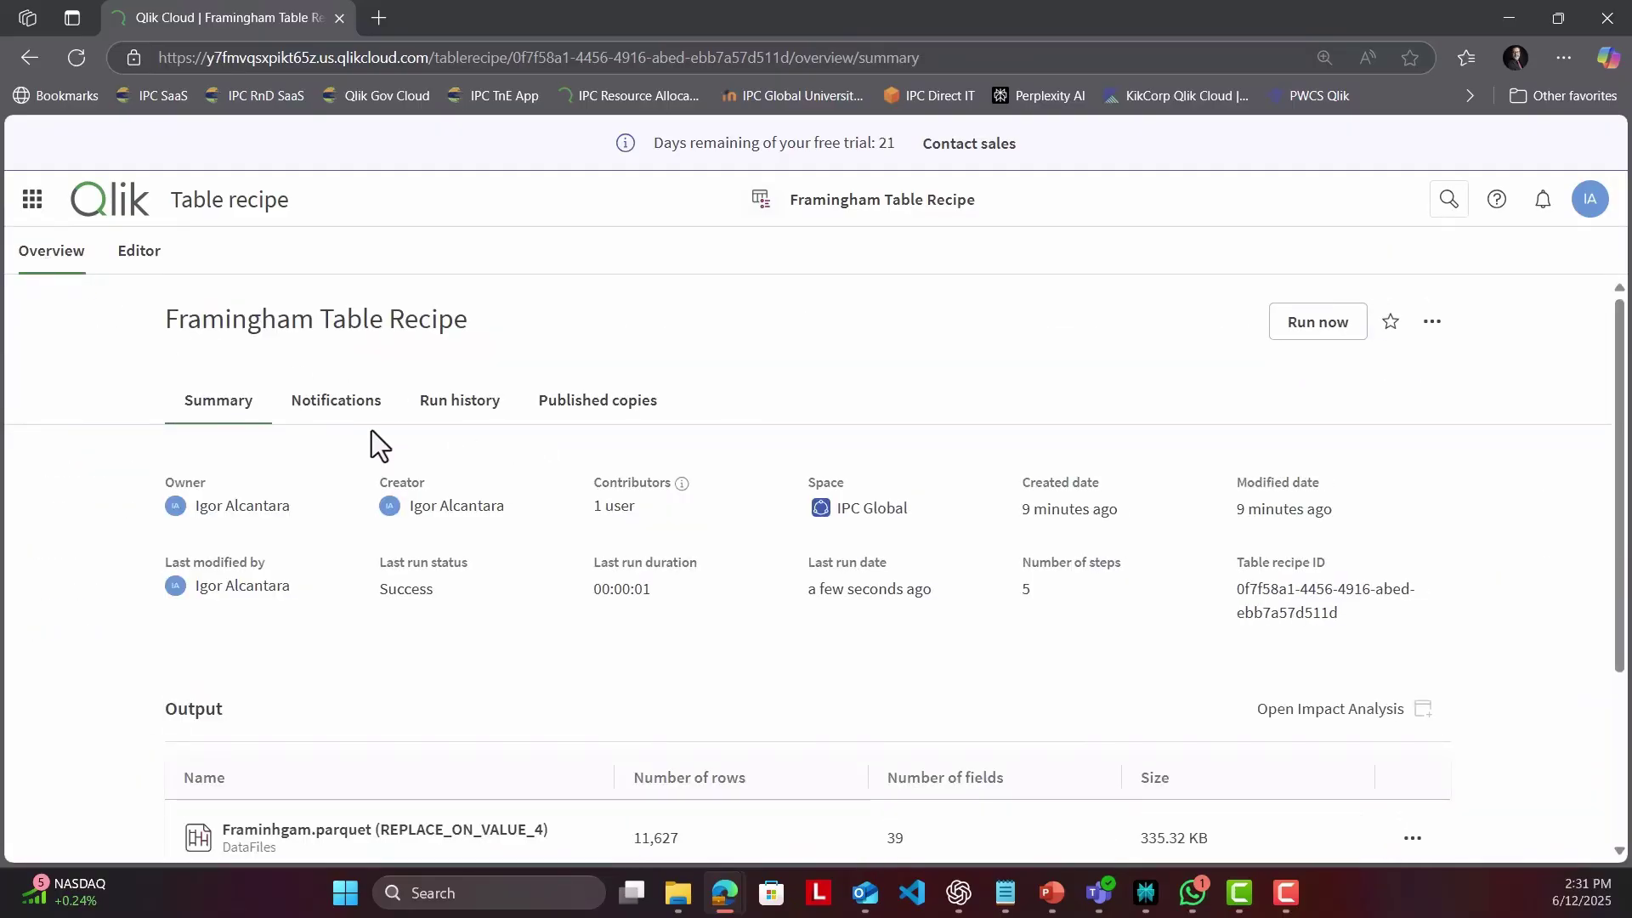
pyautogui.moveTo(1618, 360); pyautogui.dragTo(1627, 581)
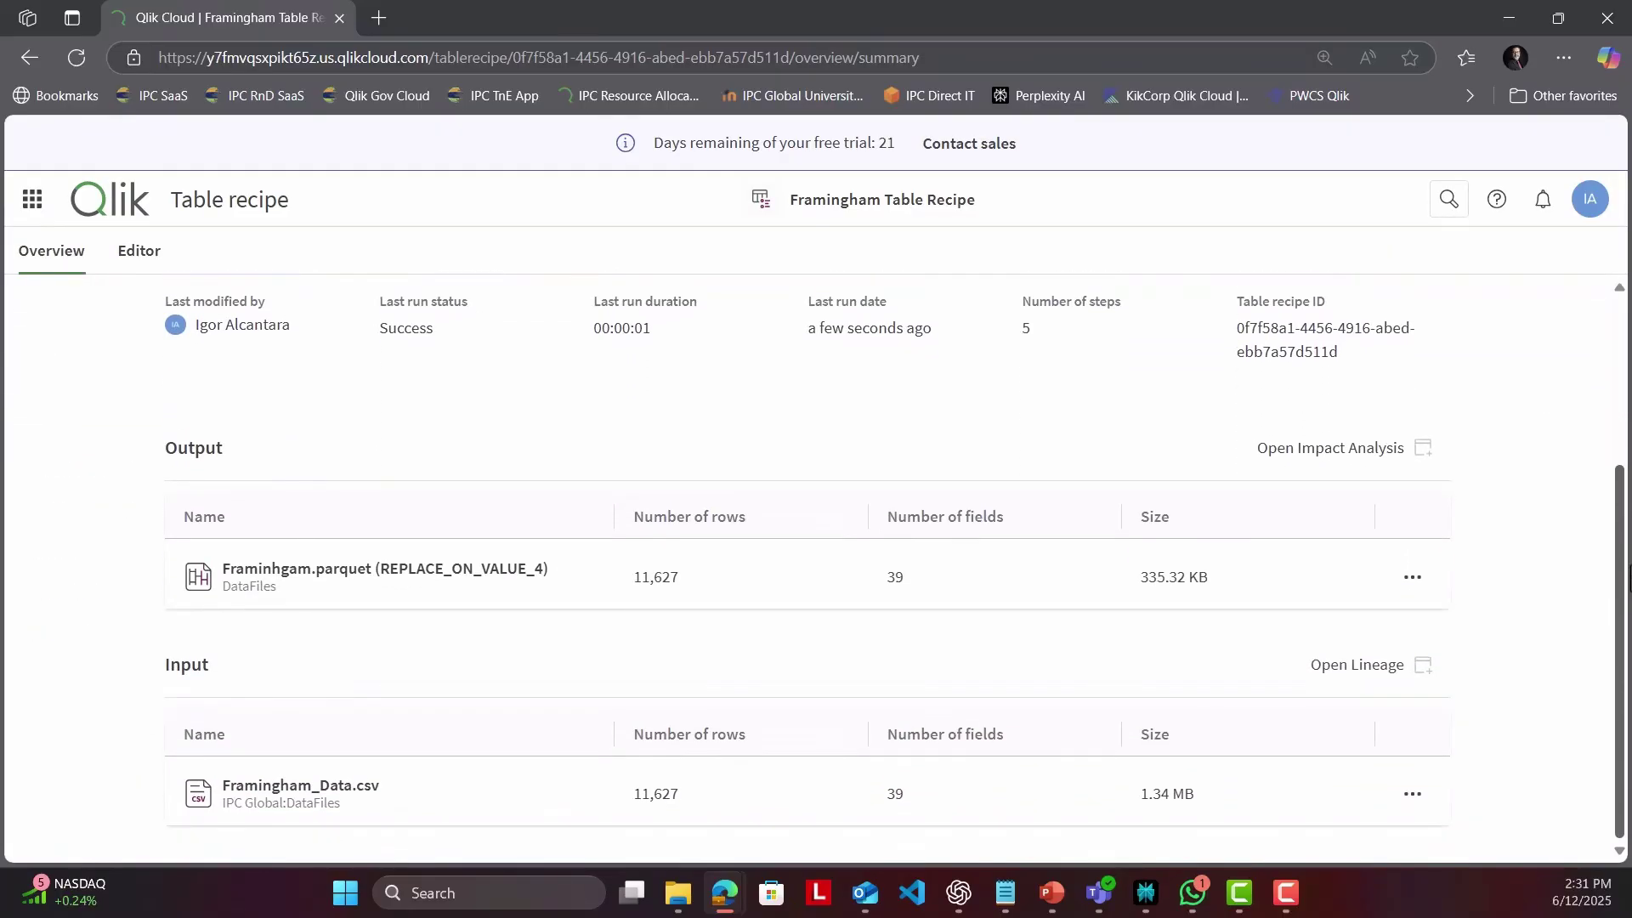